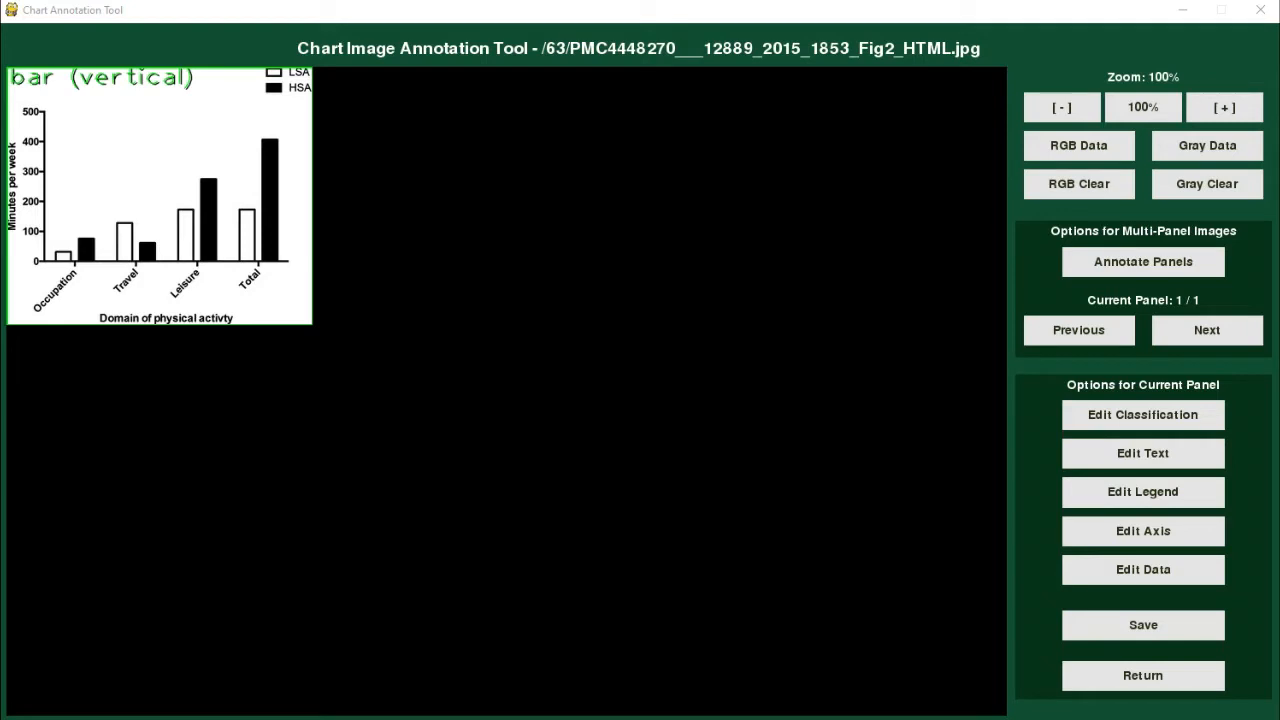
Step: Open the number-of-bars settings in the data annotation of the current bar chart panel
click(1211, 568)
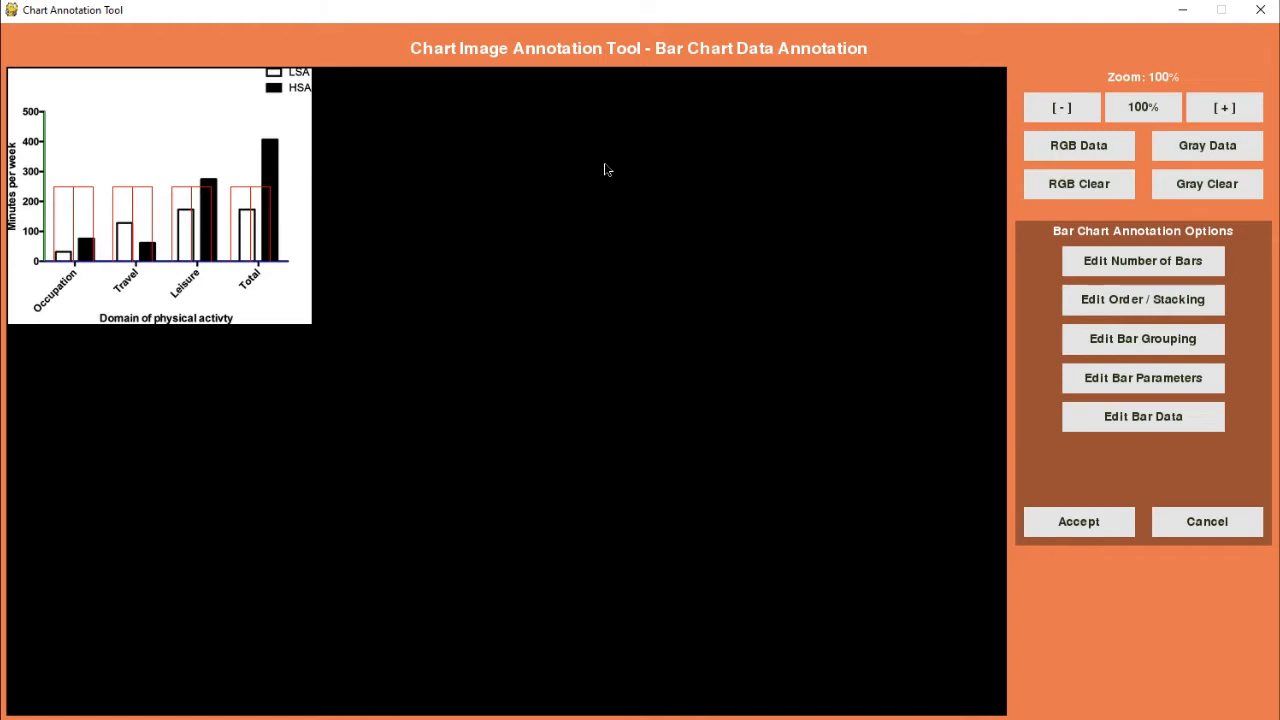
key(alt+Tab)
click(1095, 265)
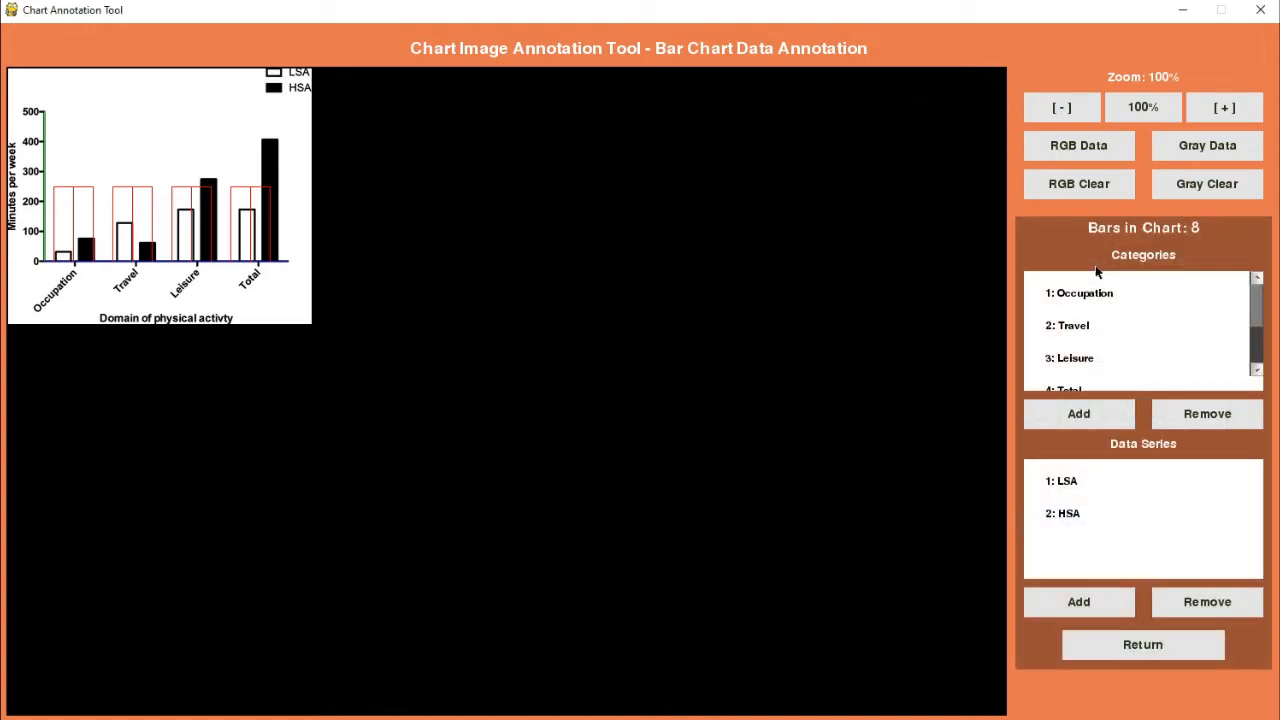
click(1236, 111)
click(1238, 111)
click(1238, 111)
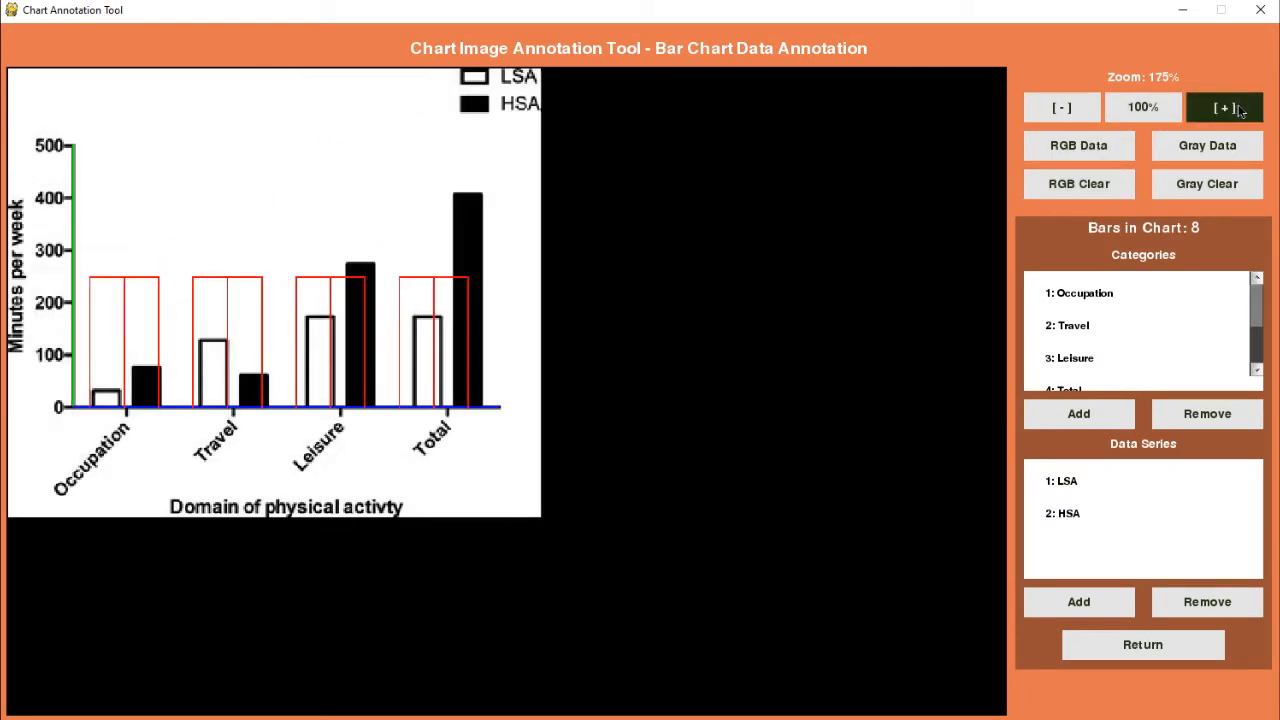
click(1242, 111)
click(1245, 111)
click(1245, 111)
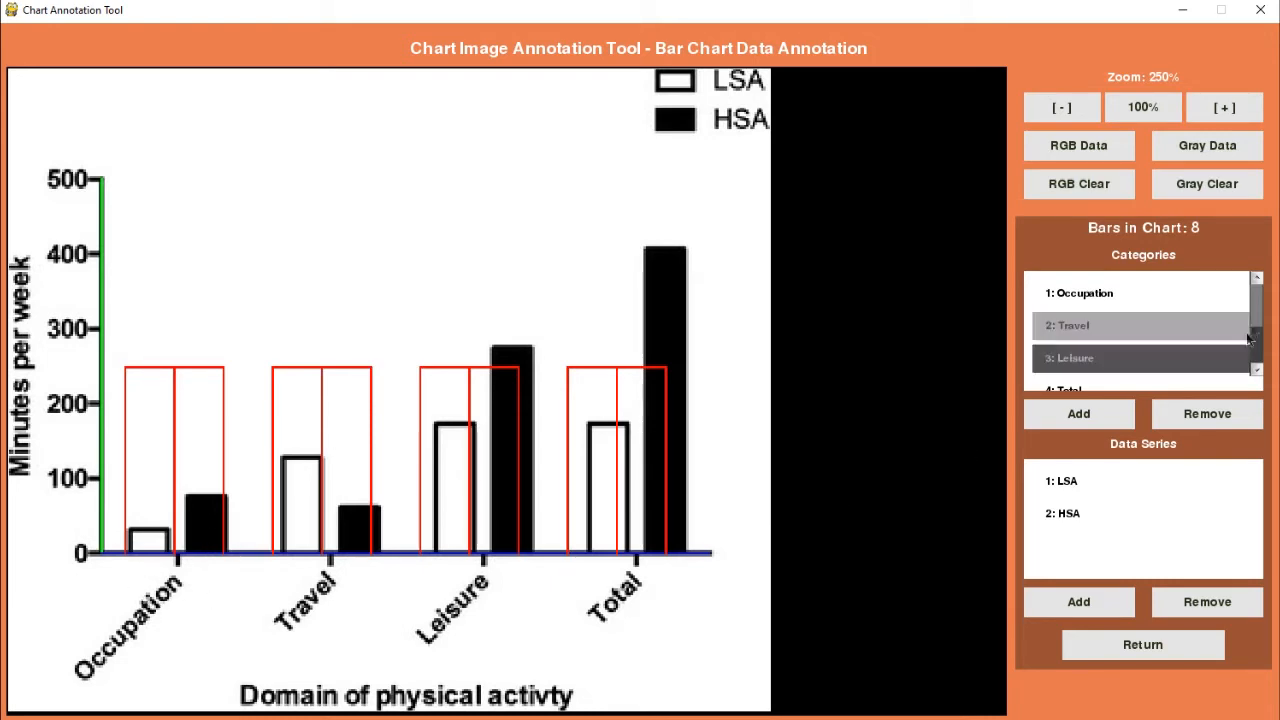
Step: Examine the listed categories and data series against the chart's bars, and leave the number-of-bars settings
mouse_move(1258, 307)
mouse_down()
mouse_move(1258, 362)
mouse_move(1258, 302)
mouse_up()
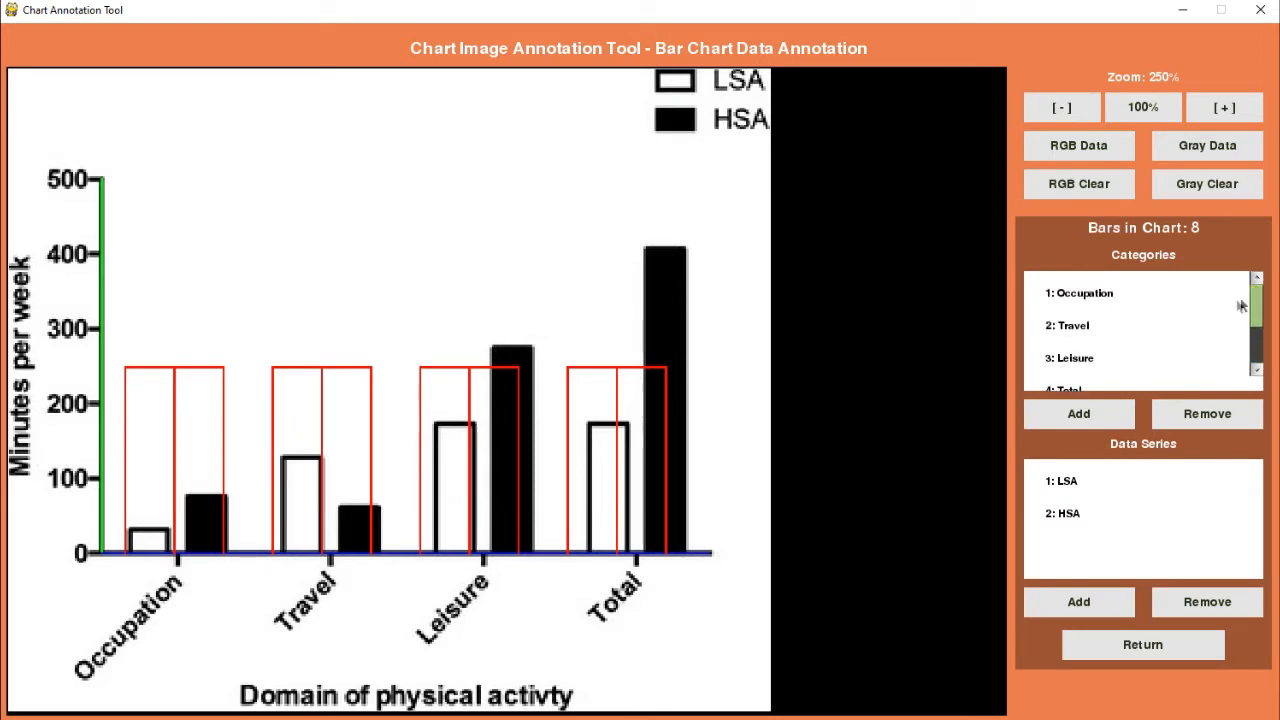
click(1100, 386)
click(1079, 488)
click(1073, 511)
click(1076, 493)
click(1085, 507)
click(1049, 484)
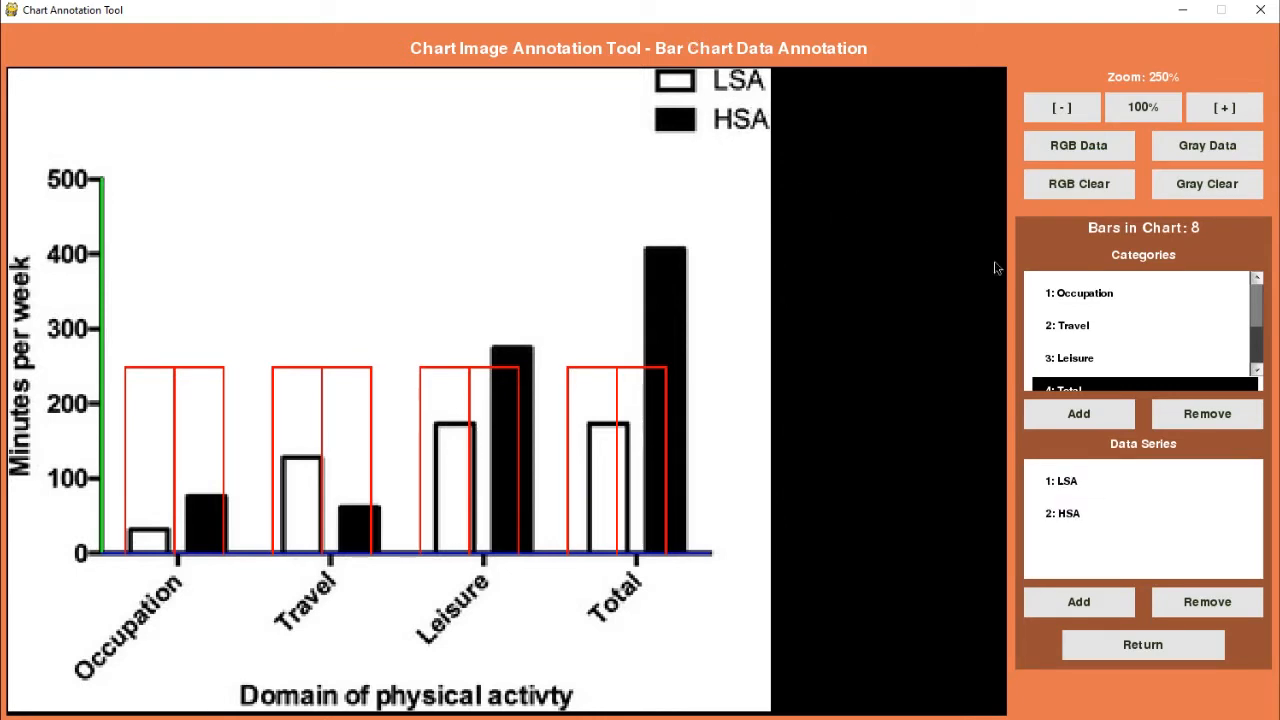
click(1037, 290)
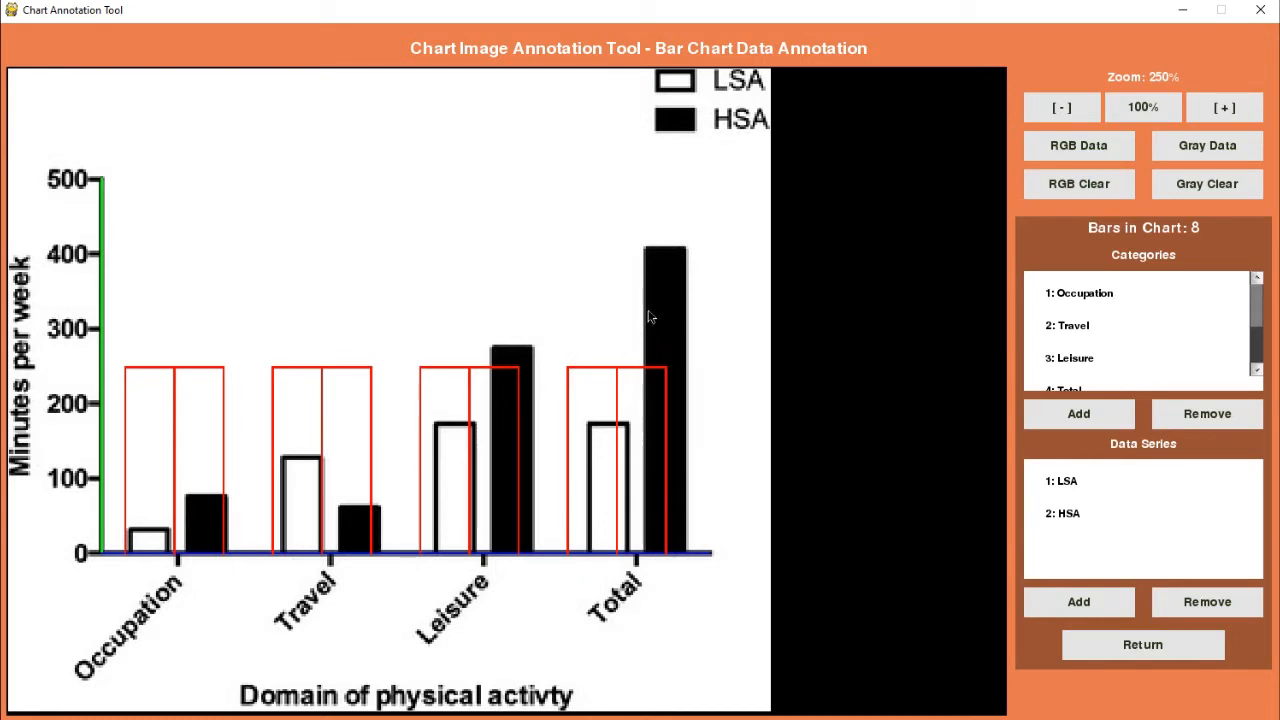
click(1122, 292)
drag(1260, 314, 1258, 366)
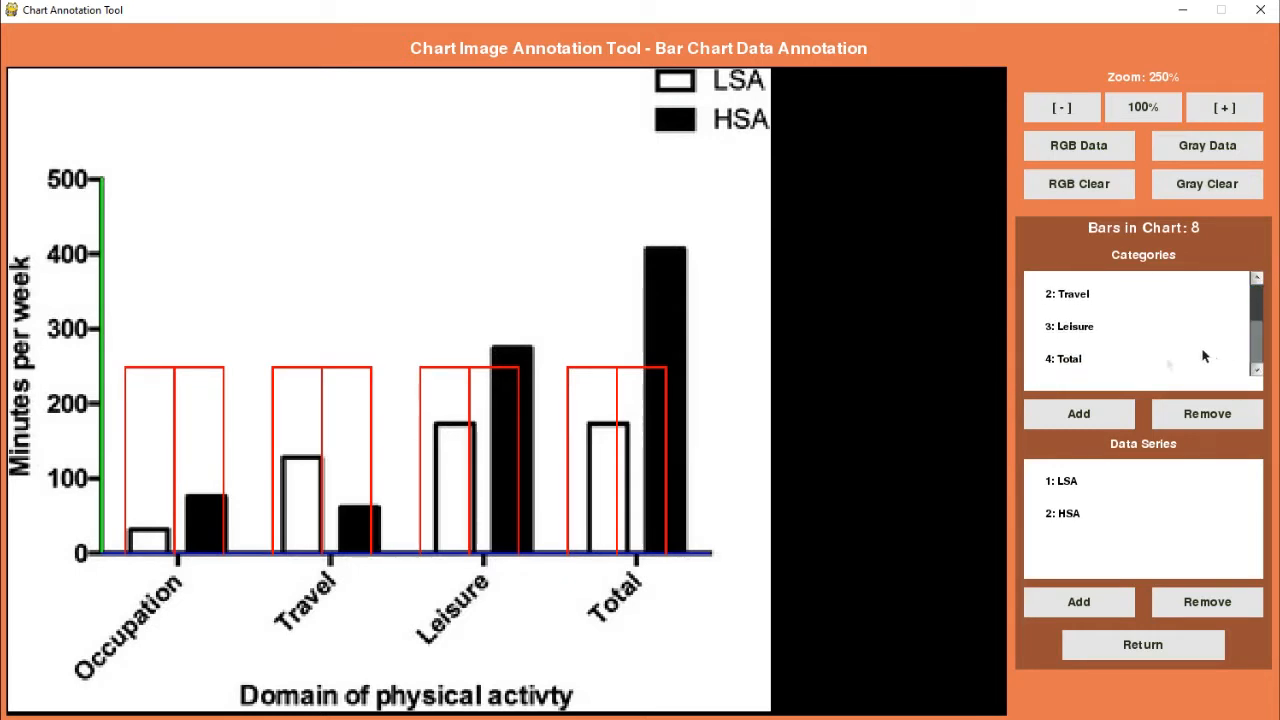
click(1100, 522)
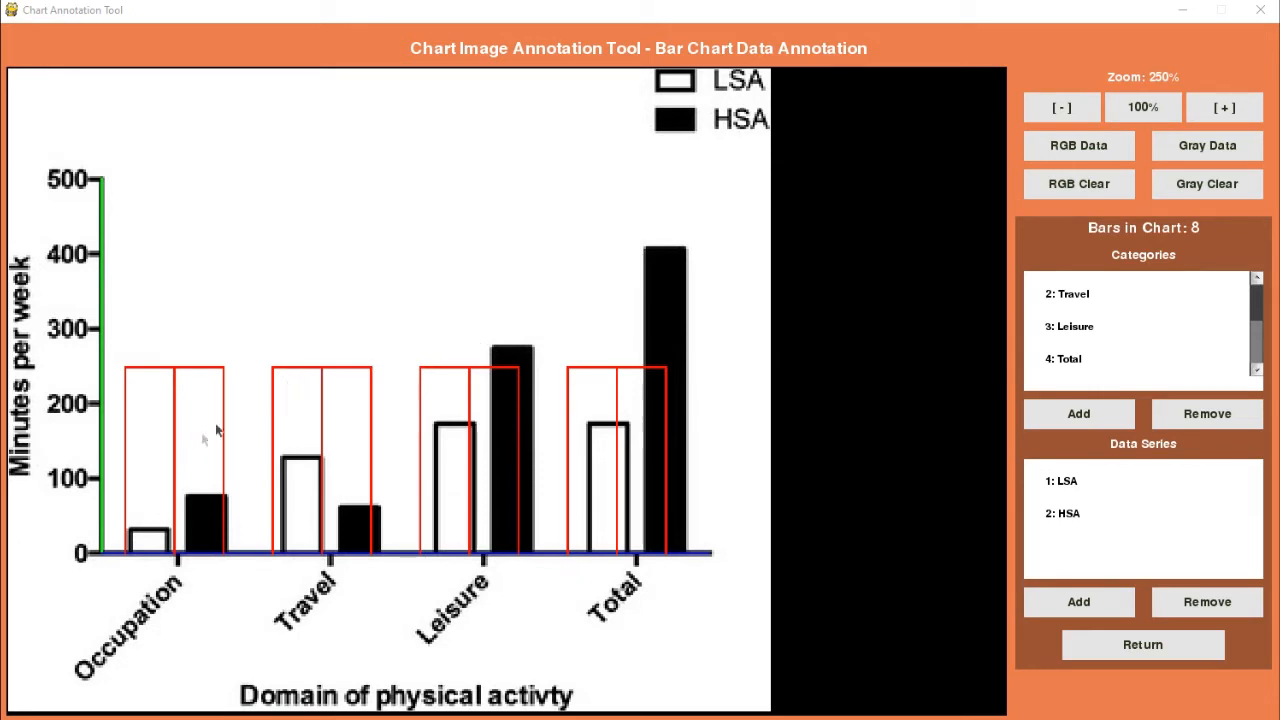
click(1140, 648)
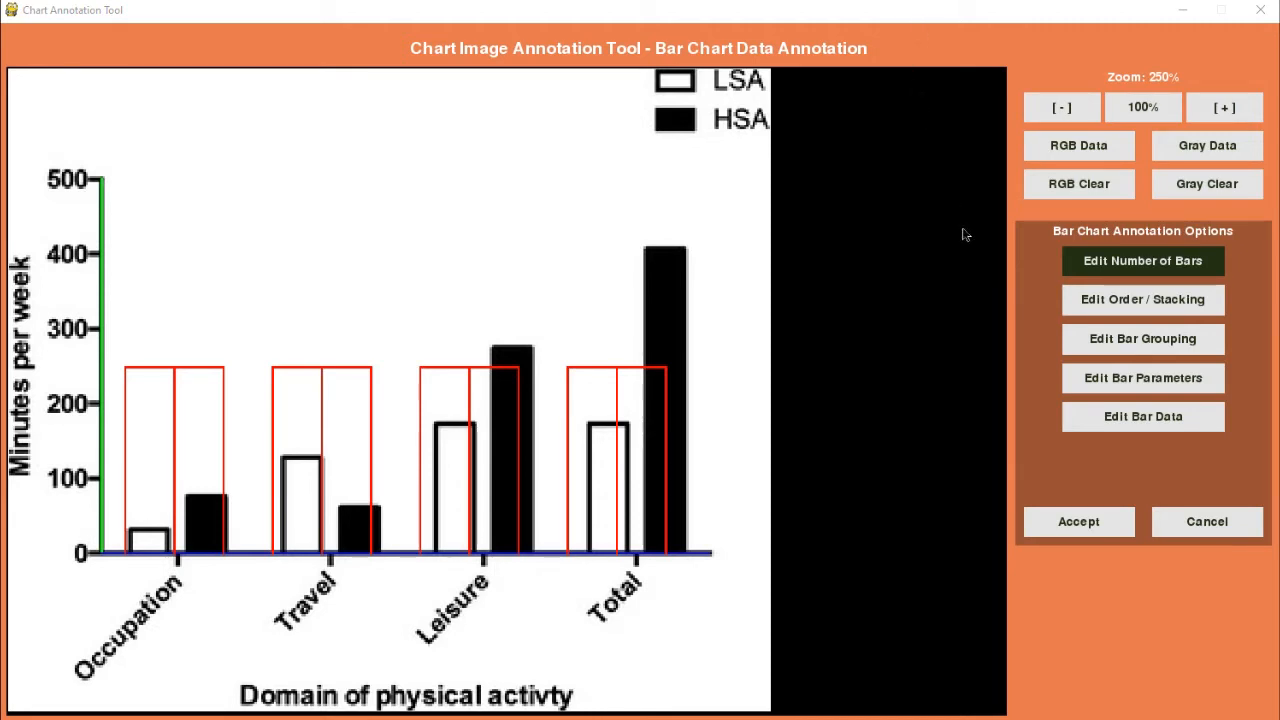
Step: Open the bar ordering and stacking settings and move HSA ahead of LSA into Bar Stack #1
click(1089, 304)
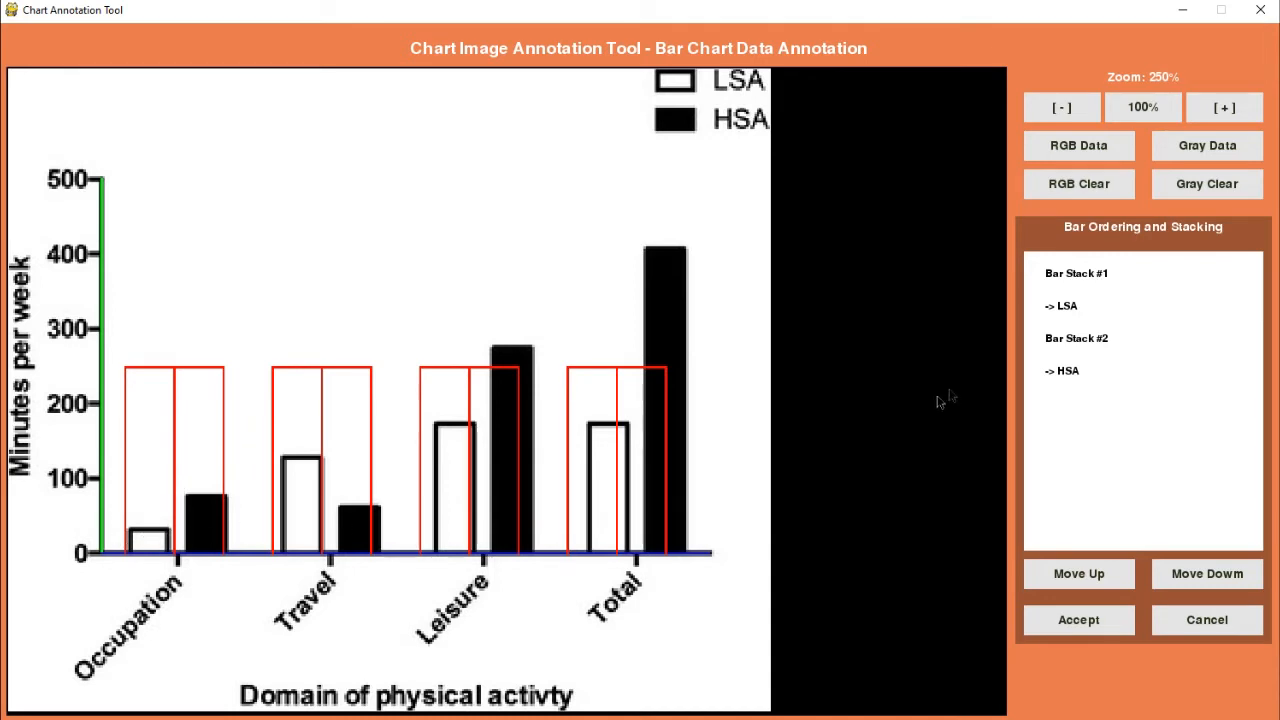
click(1078, 375)
click(1055, 440)
click(1079, 382)
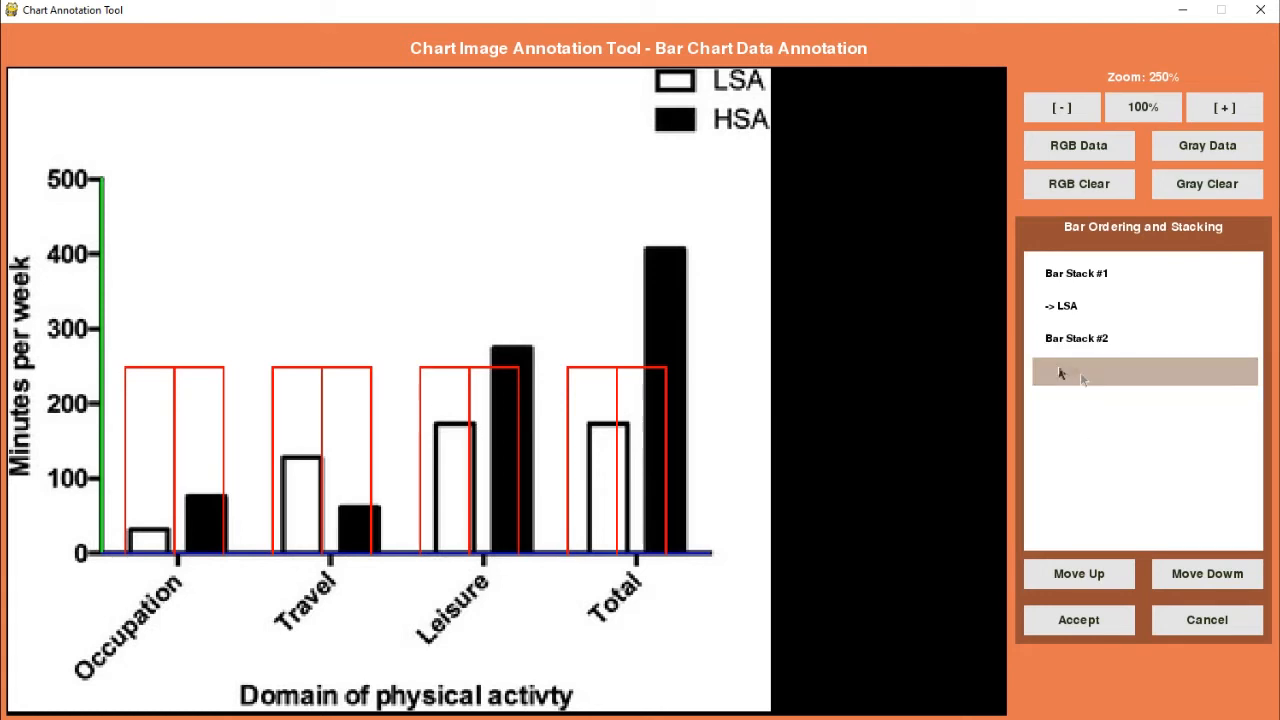
click(1102, 574)
click(1104, 574)
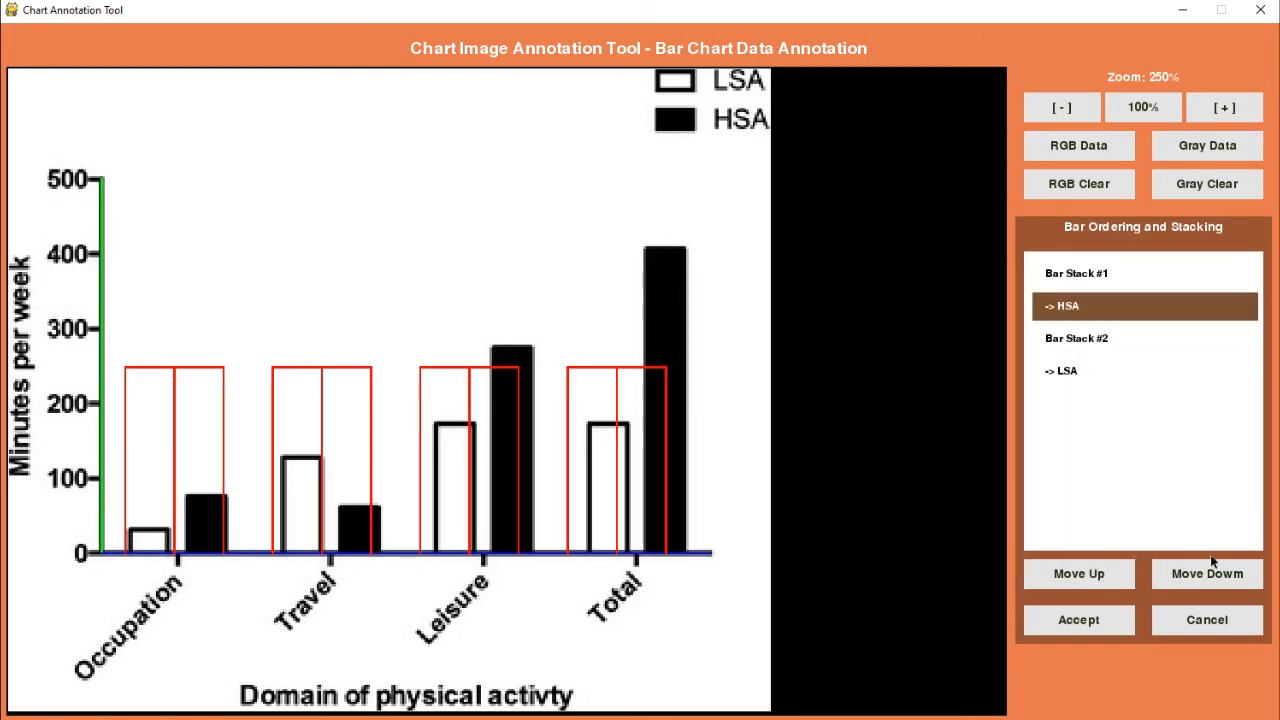
Step: Return the HSA series to its own Bar Stack #2, after LSA
click(1212, 586)
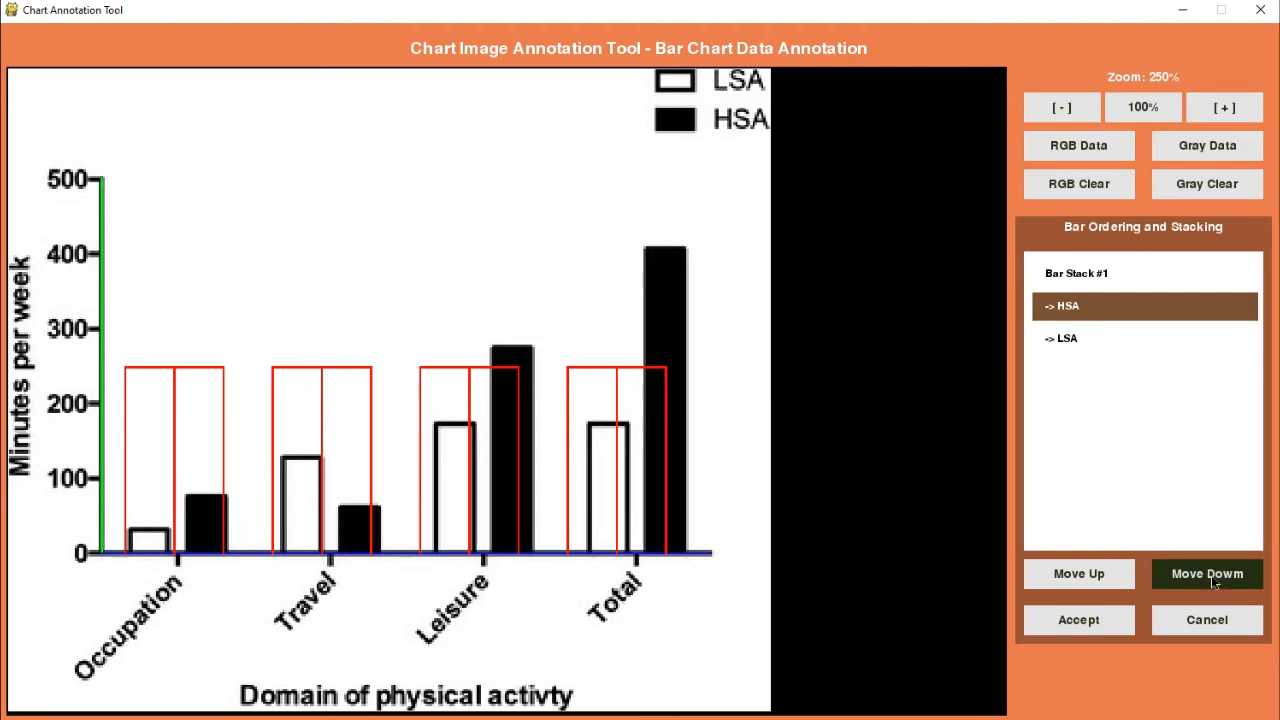
click(1211, 575)
click(1211, 575)
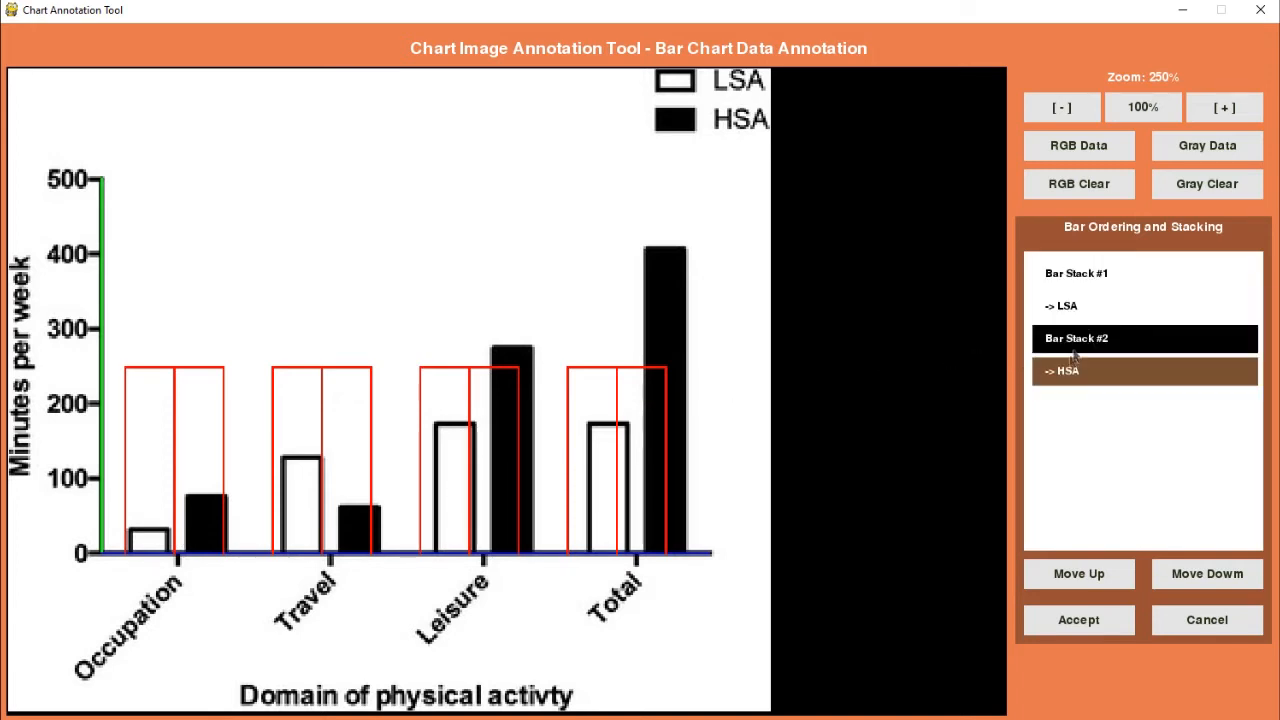
Step: Try stacking HSA with LSA in Bar Stack #1, separate HSA into Bar Stack #2 again, and accept the order
click(1085, 313)
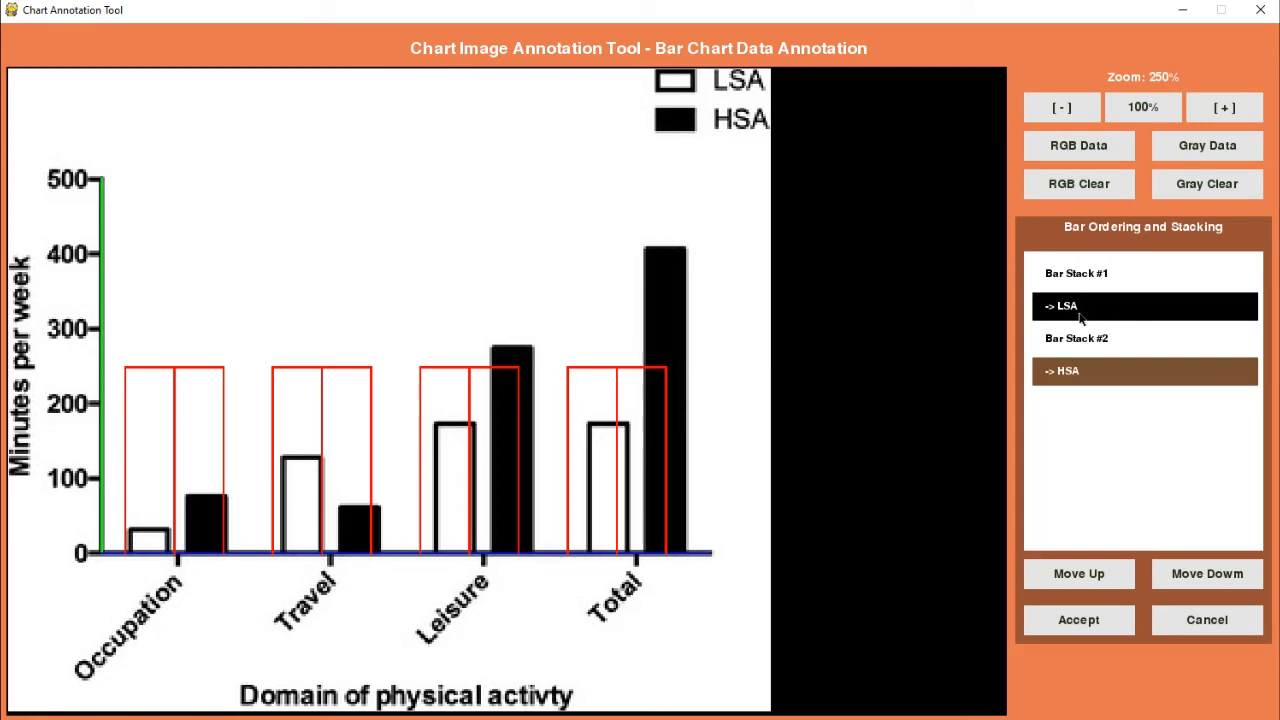
click(1078, 576)
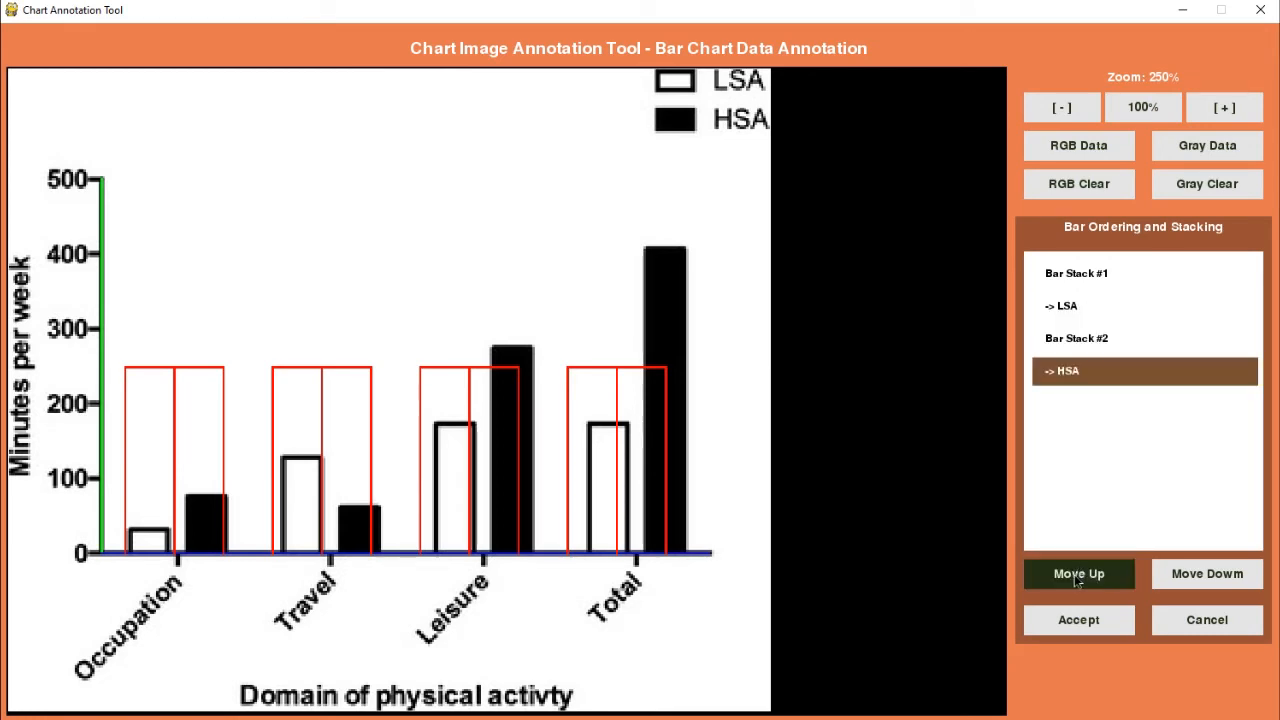
click(1076, 581)
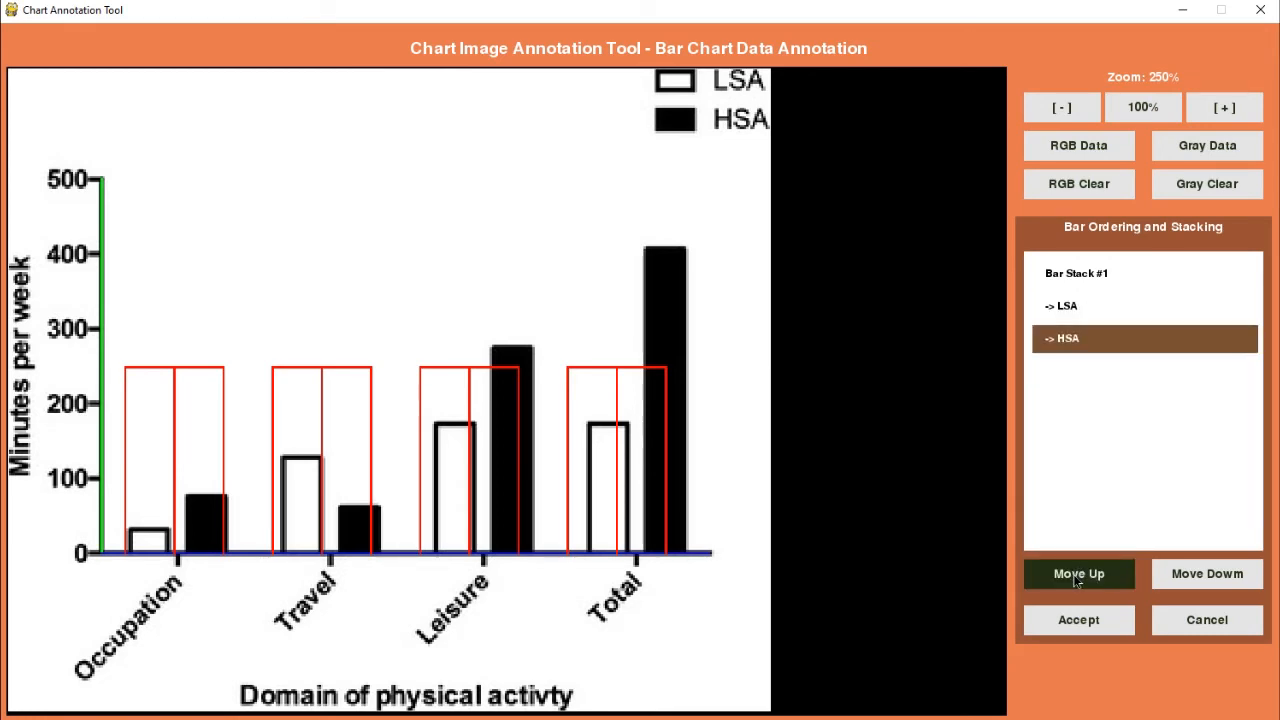
click(1086, 340)
click(1208, 574)
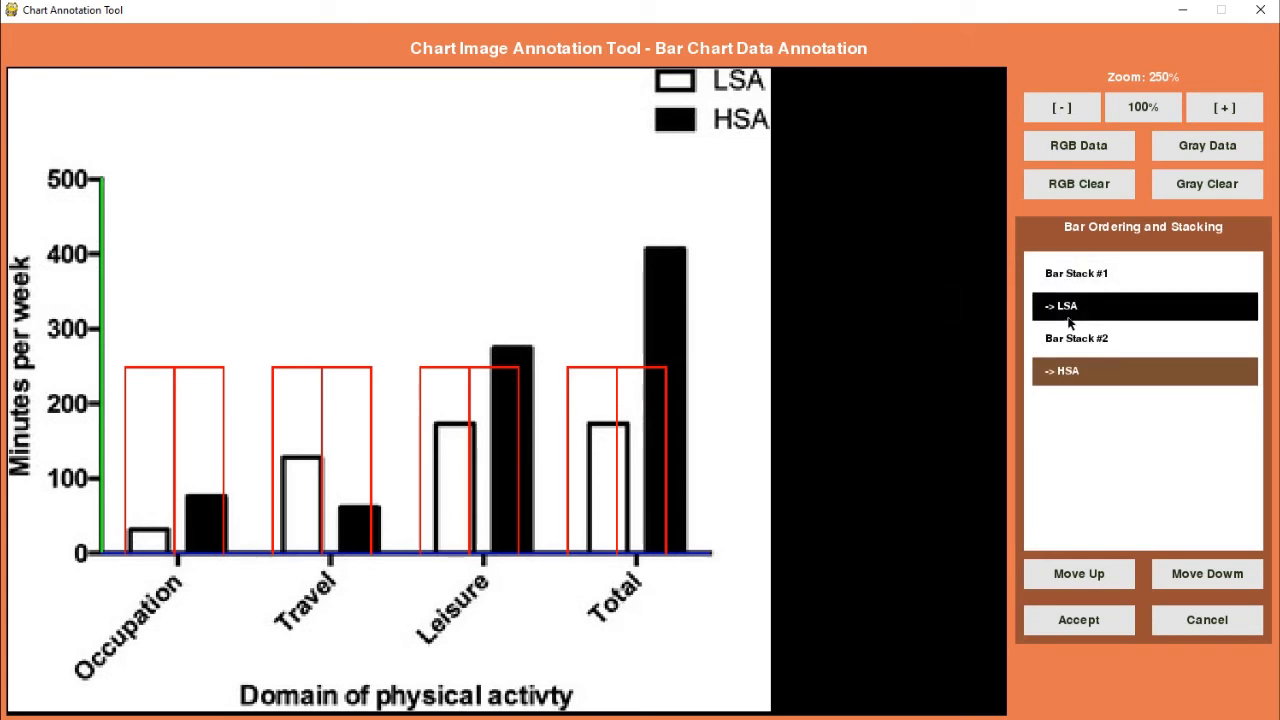
click(1048, 622)
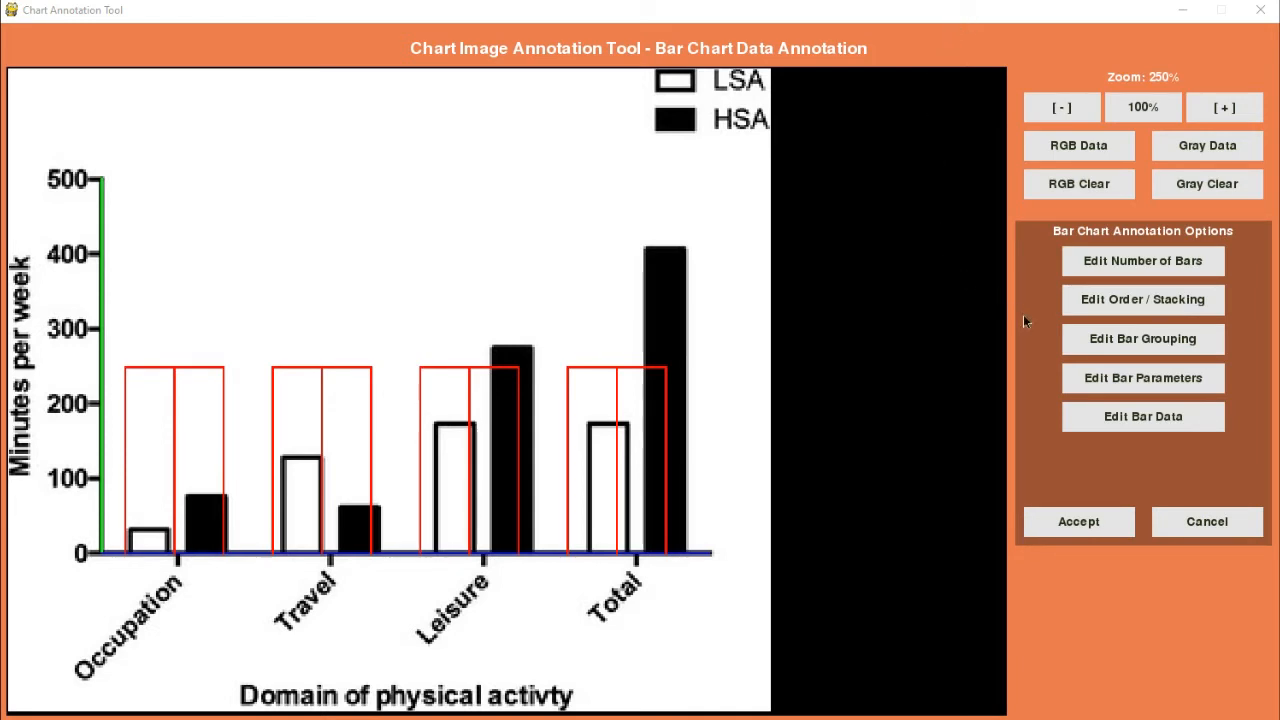
Step: Try grouping the bars by data series, restore grouping by categories, and leave the grouping options
click(1142, 338)
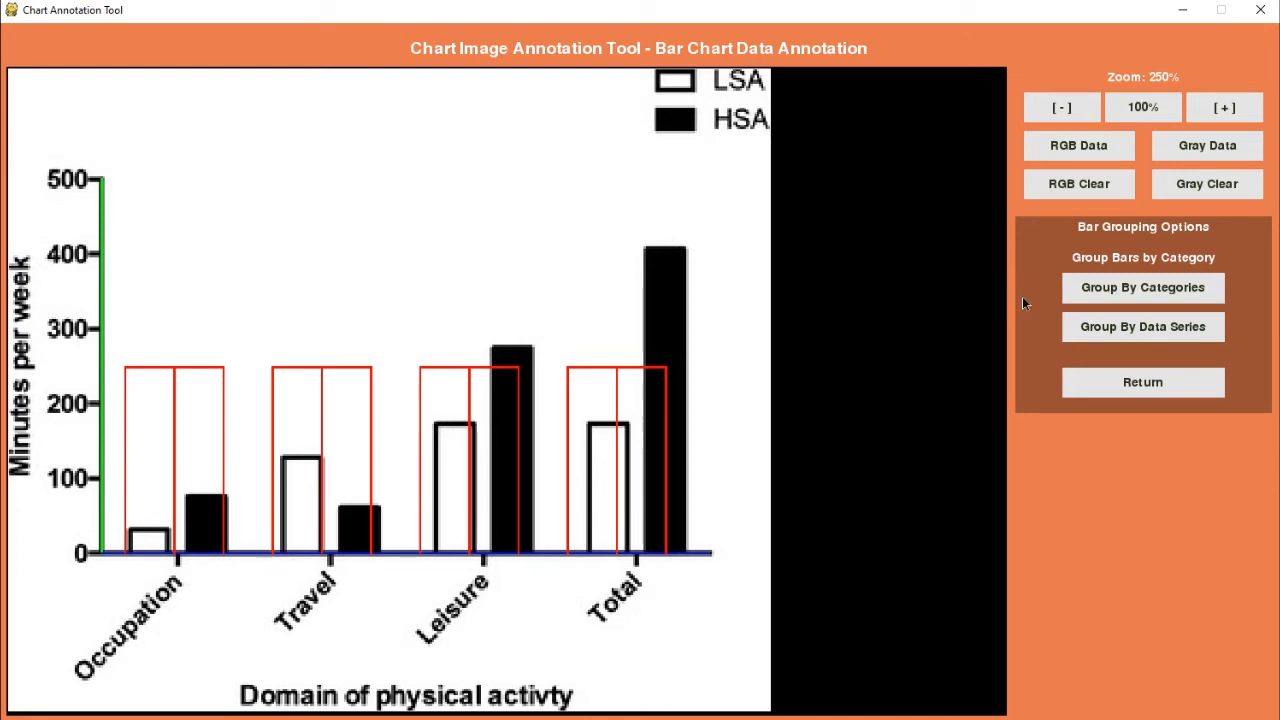
click(1090, 337)
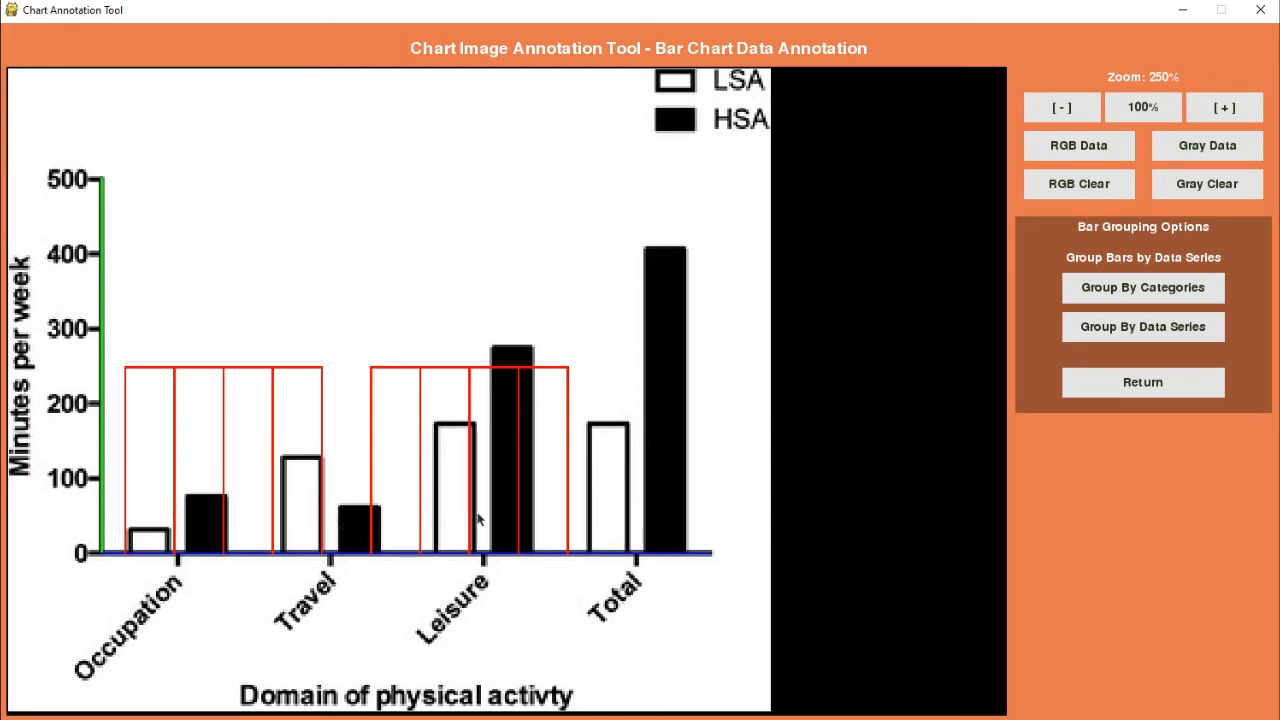
click(1092, 290)
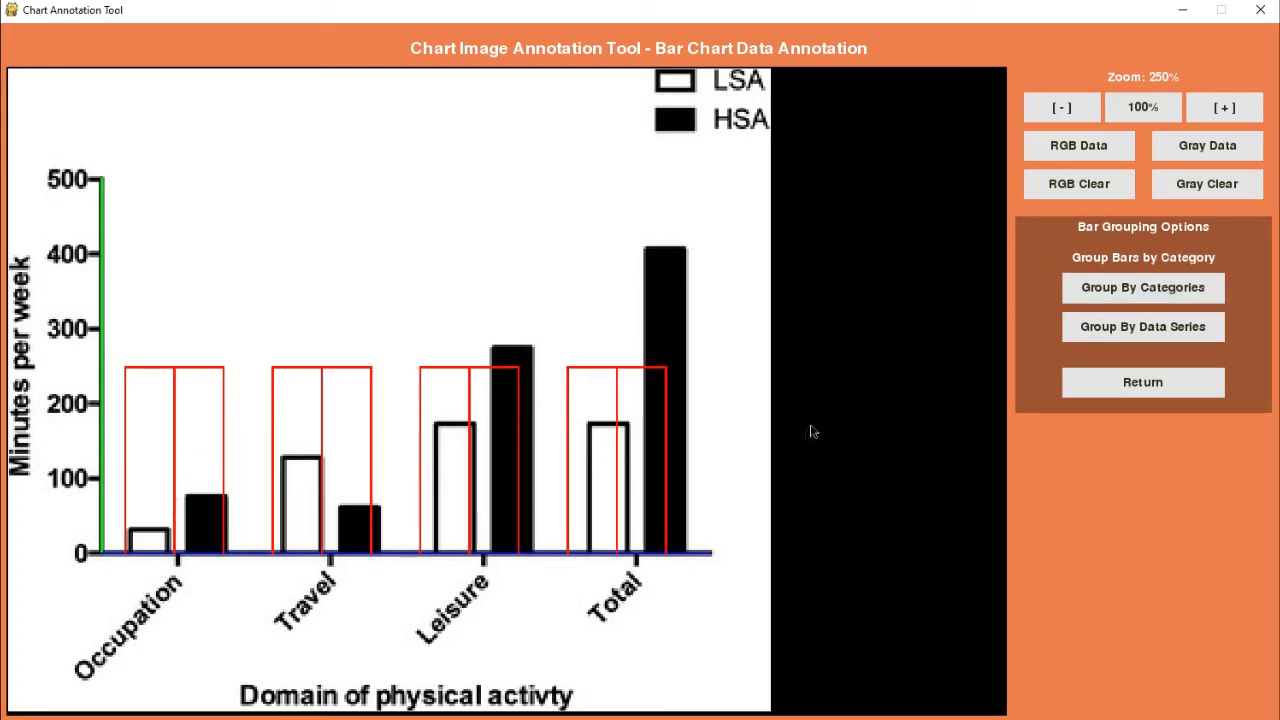
click(1104, 330)
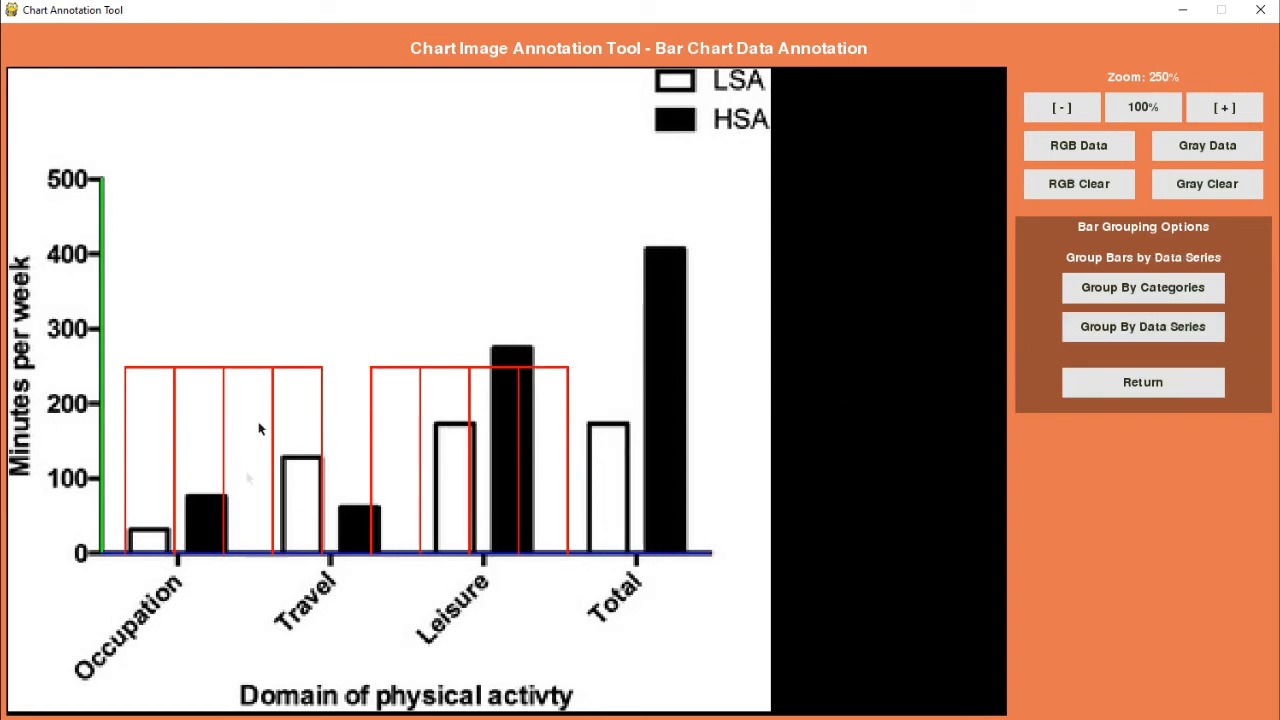
click(1098, 287)
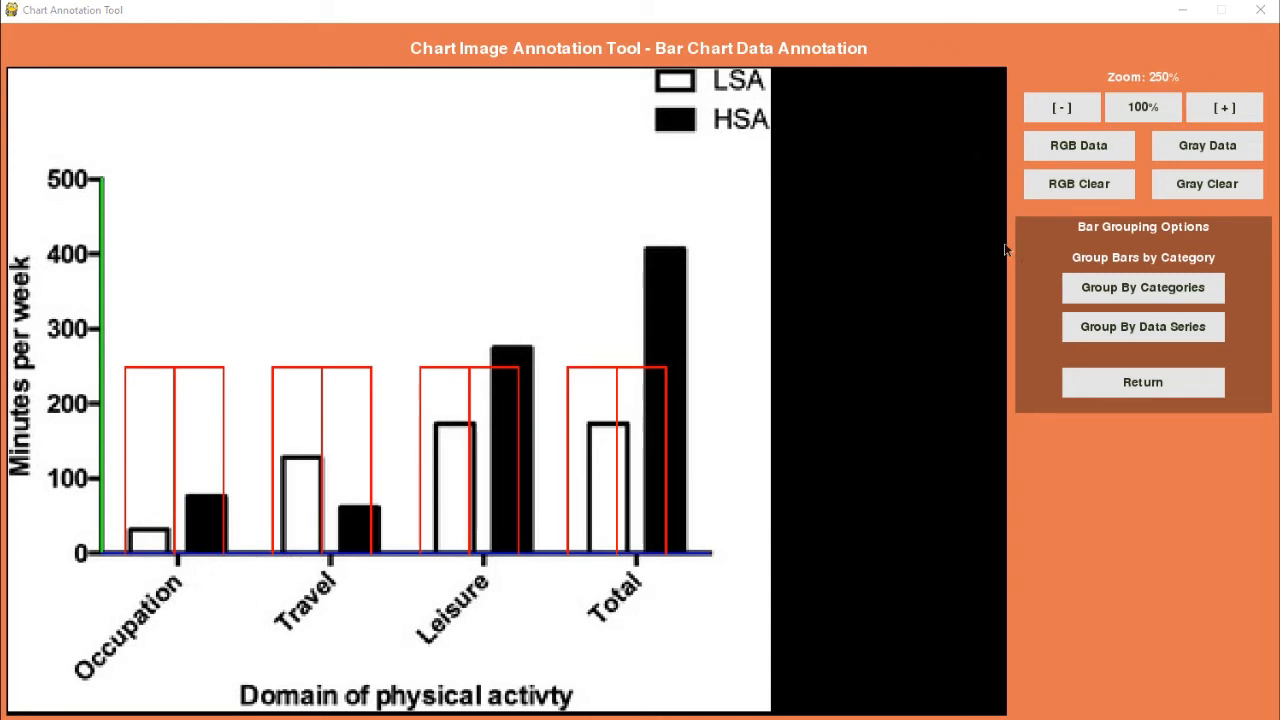
click(1075, 388)
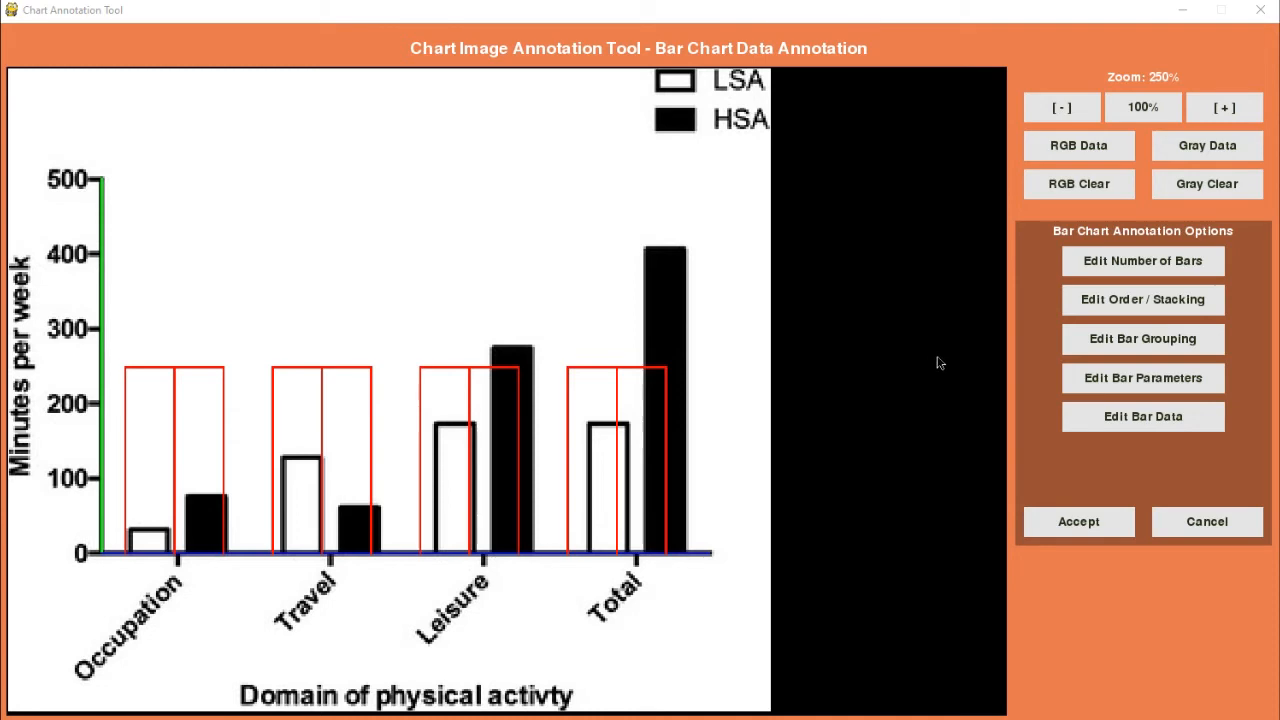
Step: Open the bar parameters and set the offset to 12.0 to line up the first bar outline with its bar
click(1090, 380)
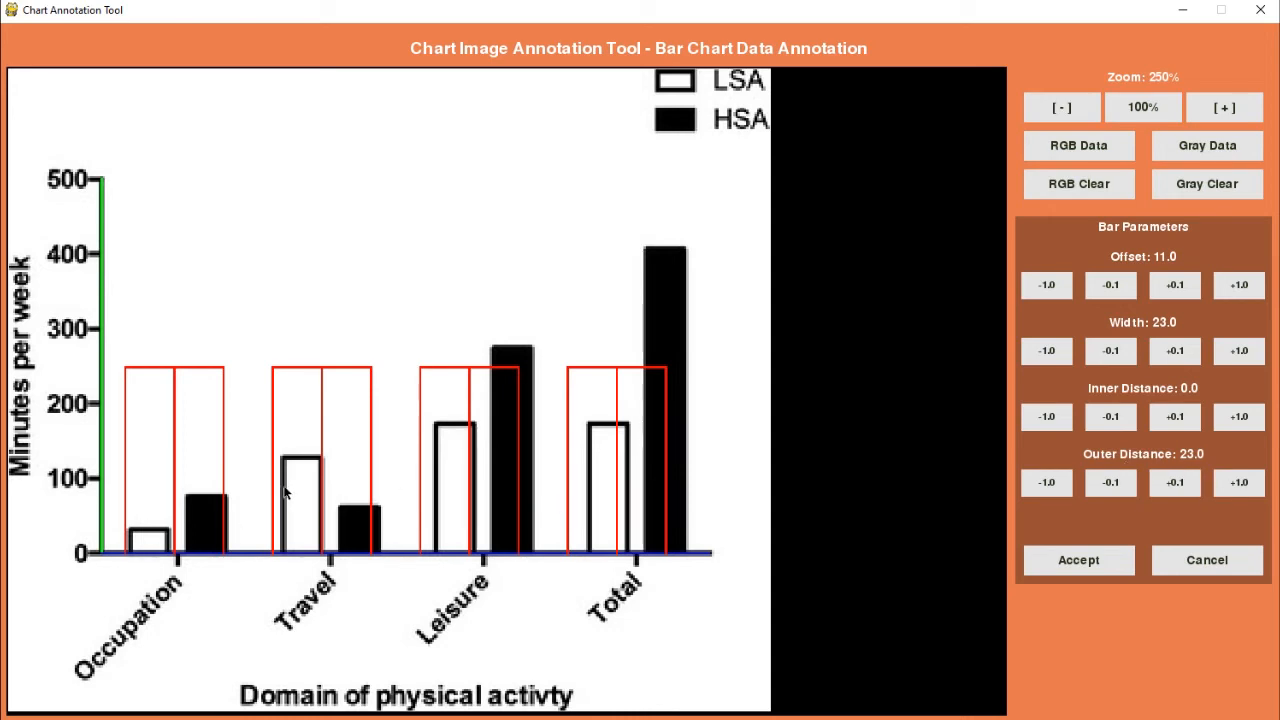
click(1056, 15)
click(1224, 108)
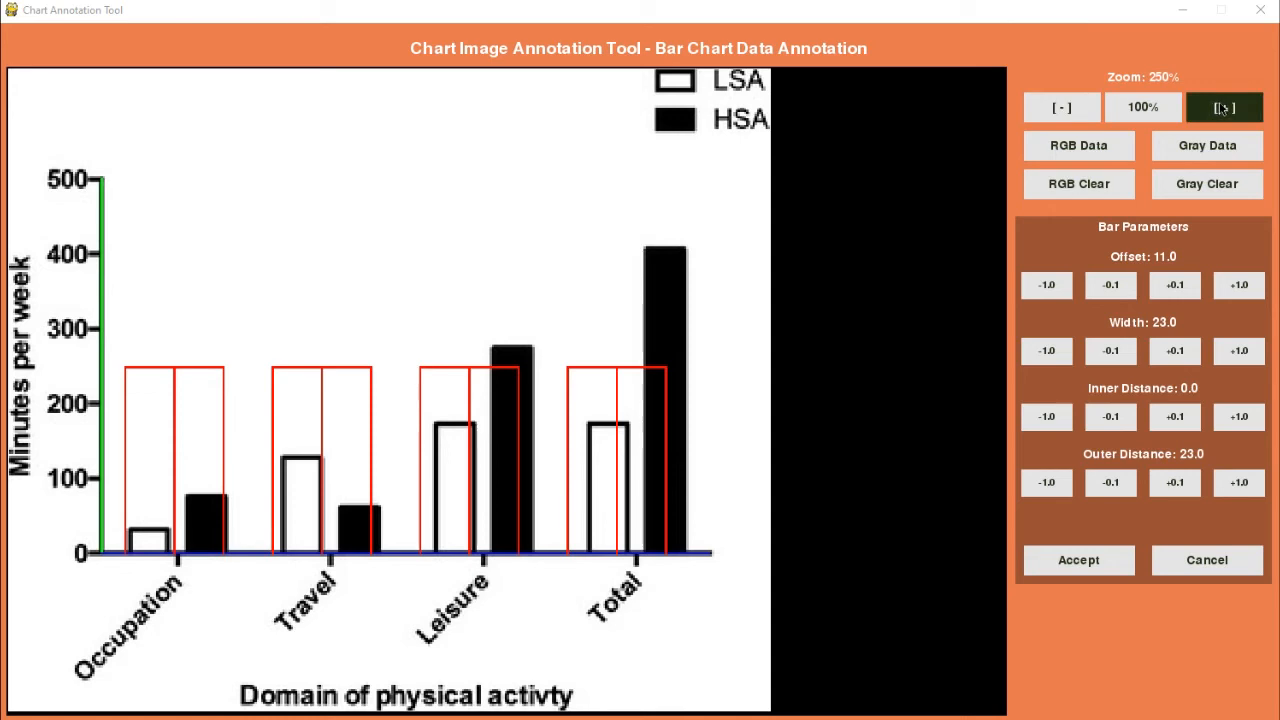
click(1222, 108)
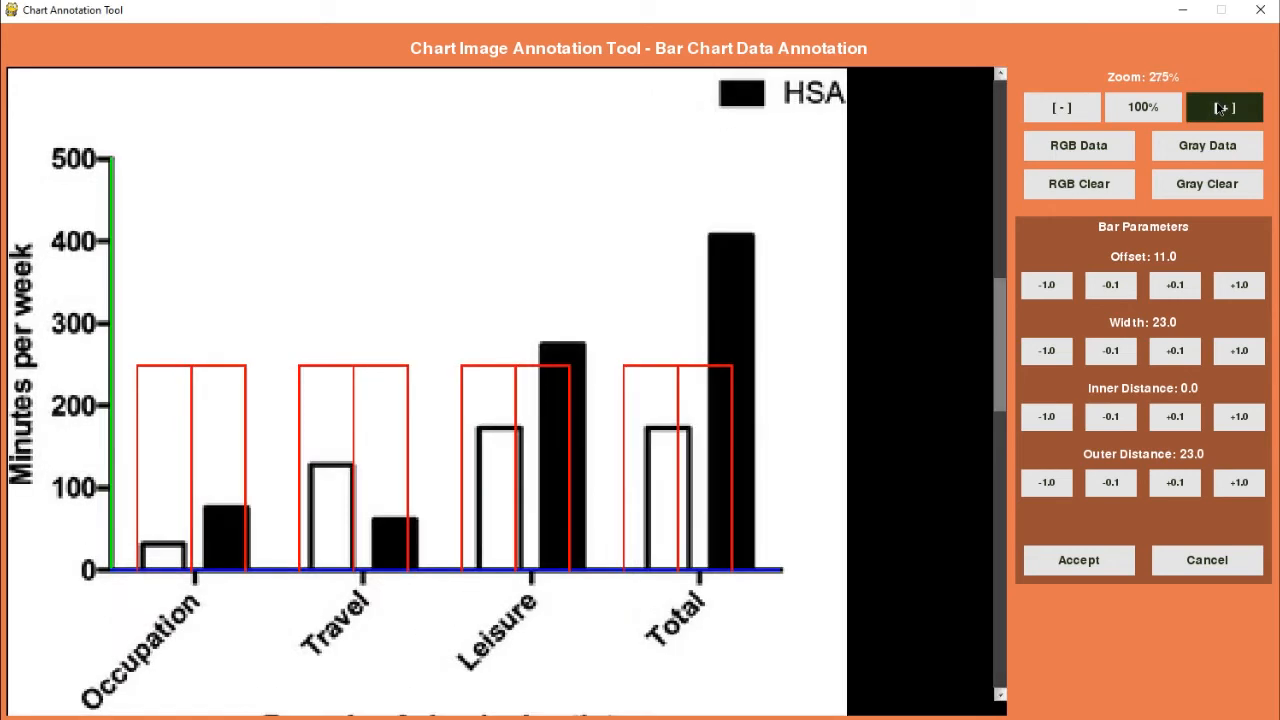
click(1222, 108)
click(1222, 108)
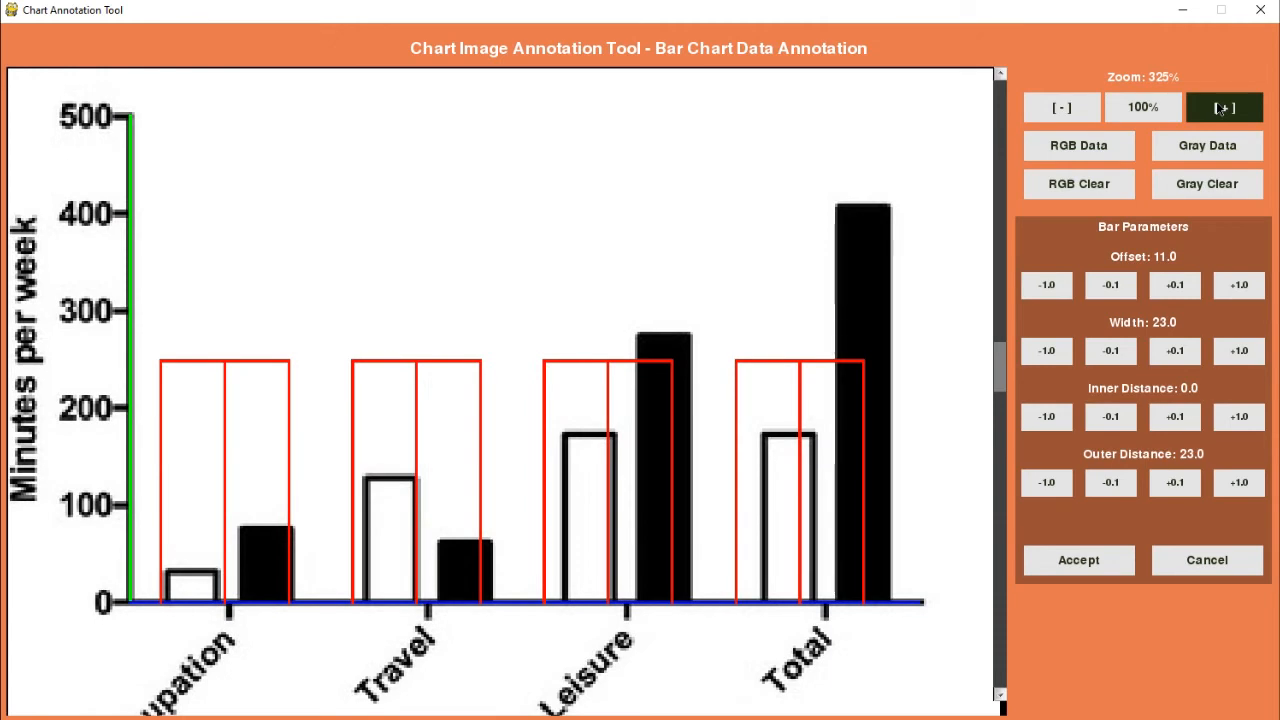
click(1222, 108)
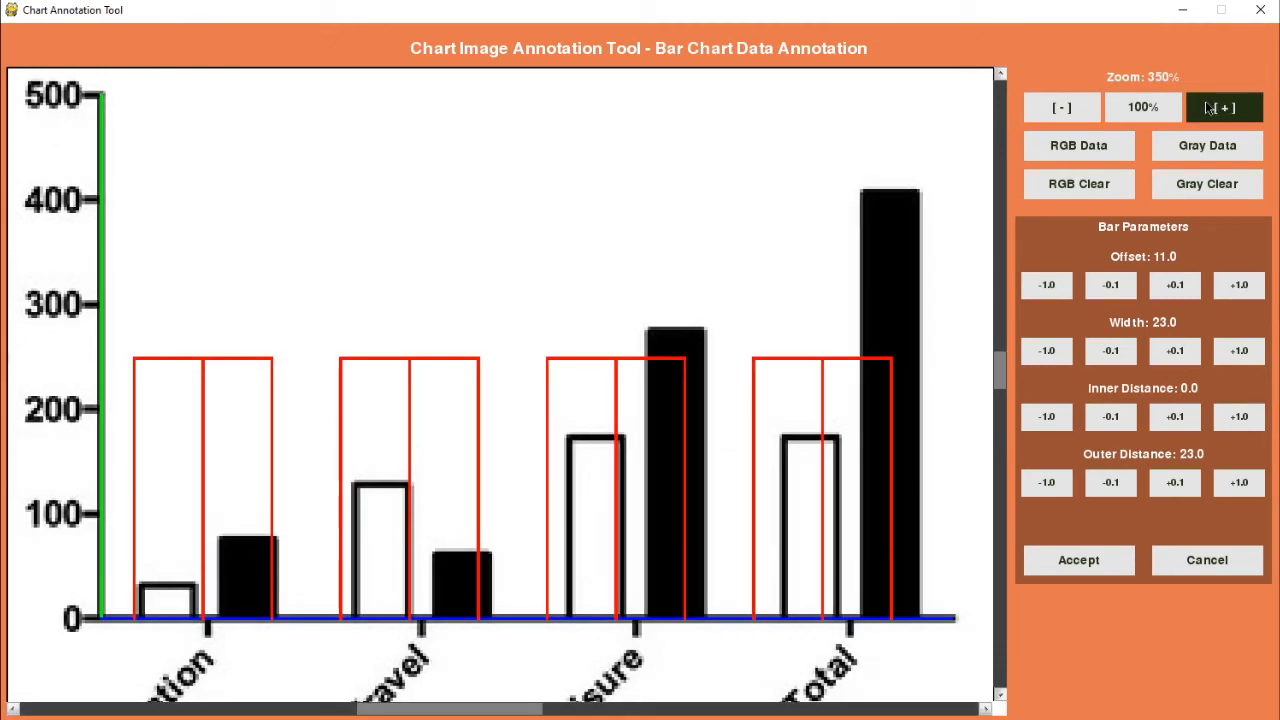
click(1182, 6)
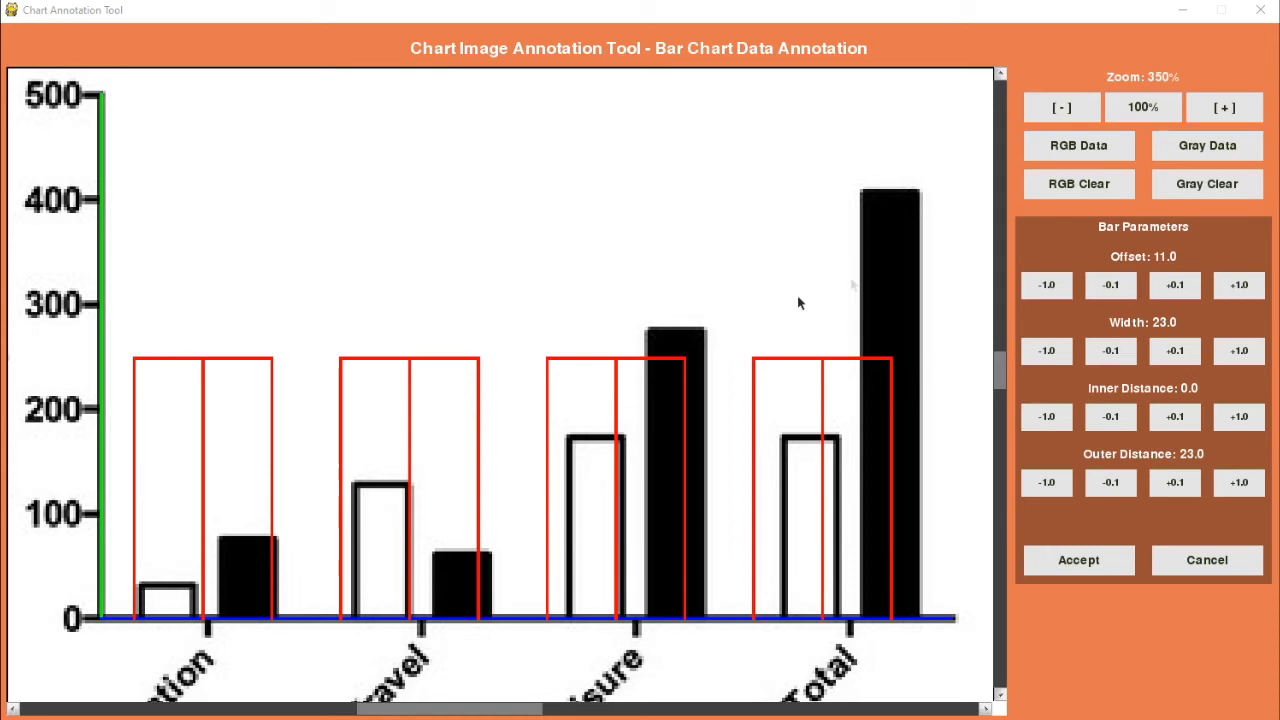
click(1239, 284)
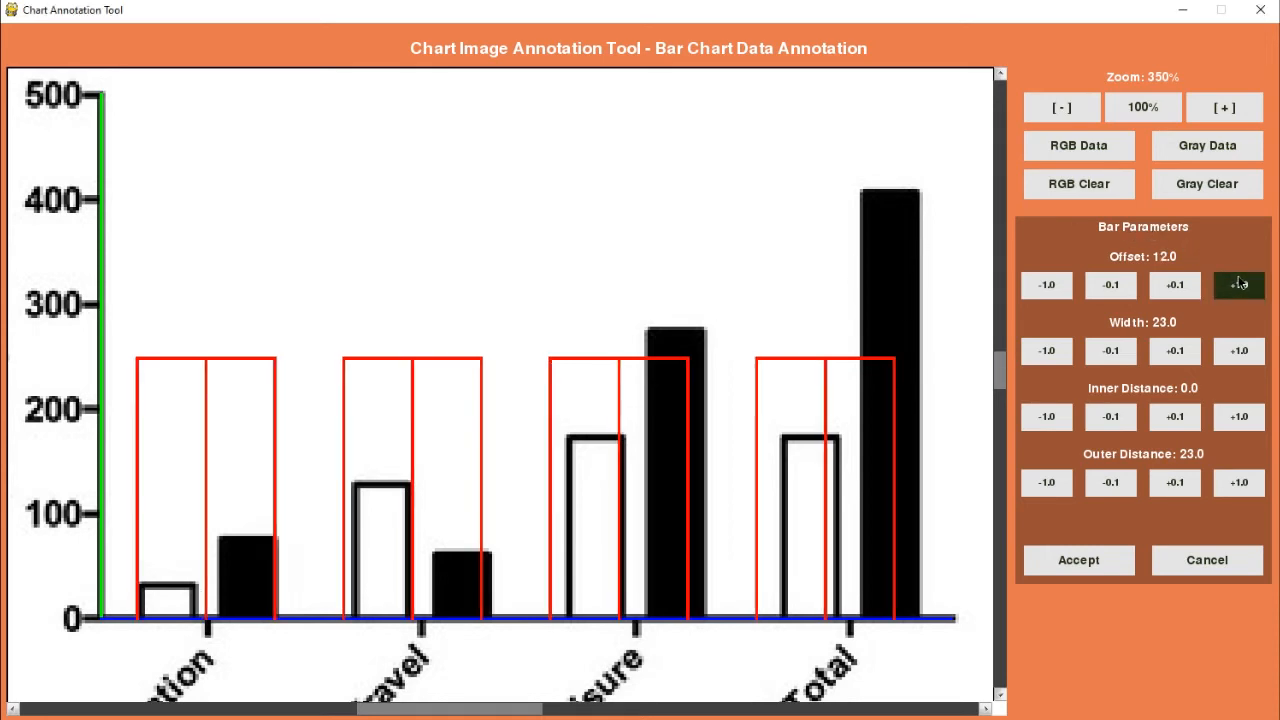
Step: Set the bar offset to 13.5 to shift the outlines along the category axis
click(1240, 283)
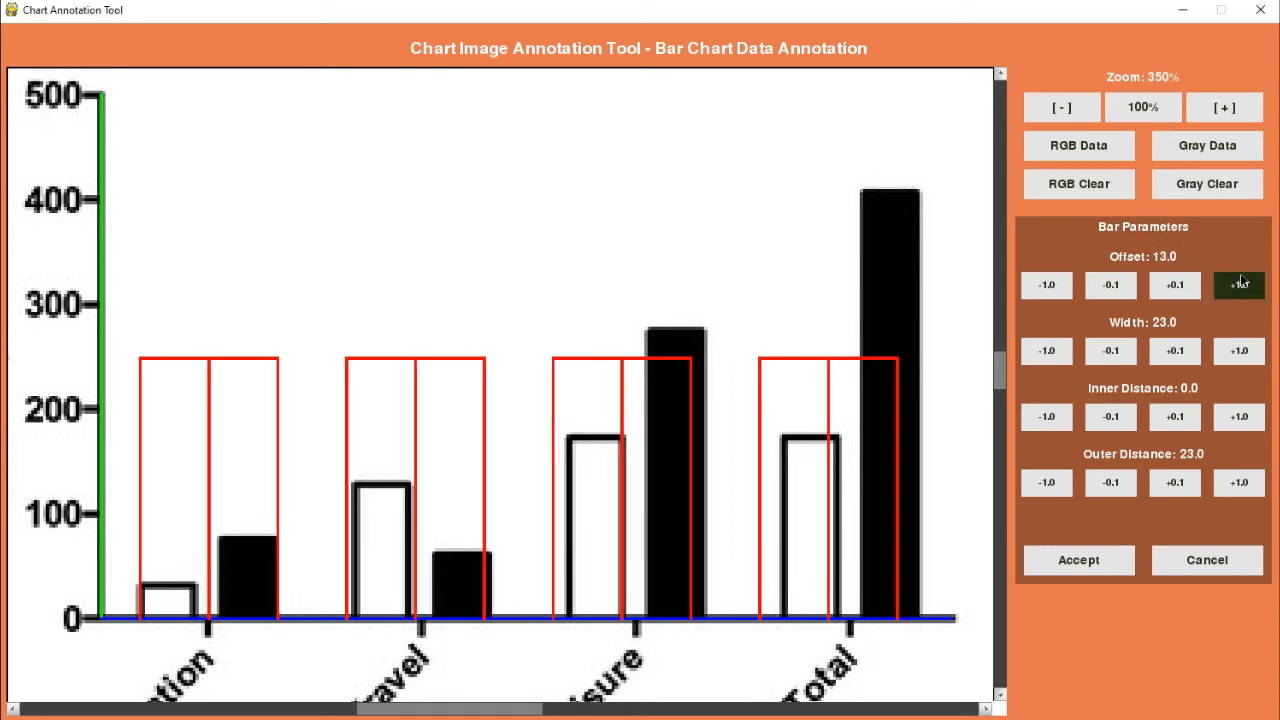
click(1239, 284)
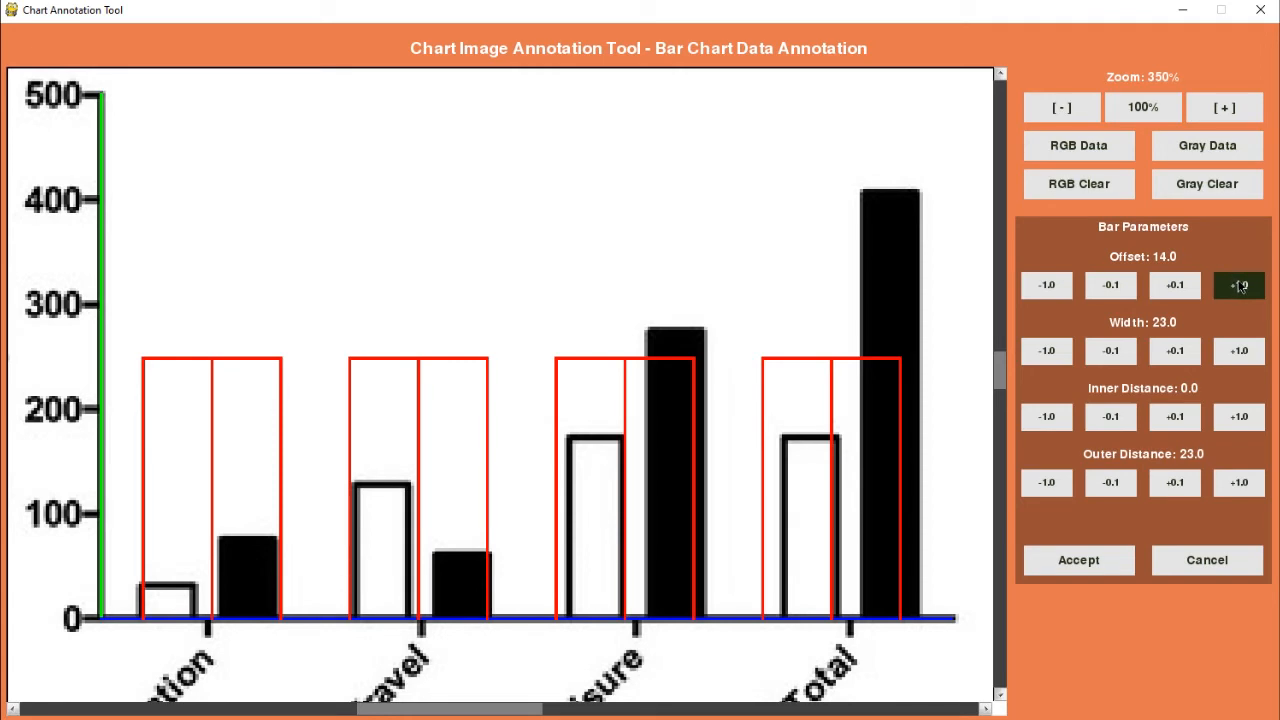
click(1113, 288)
click(1113, 288)
click(1113, 288)
click(1113, 288)
click(1113, 288)
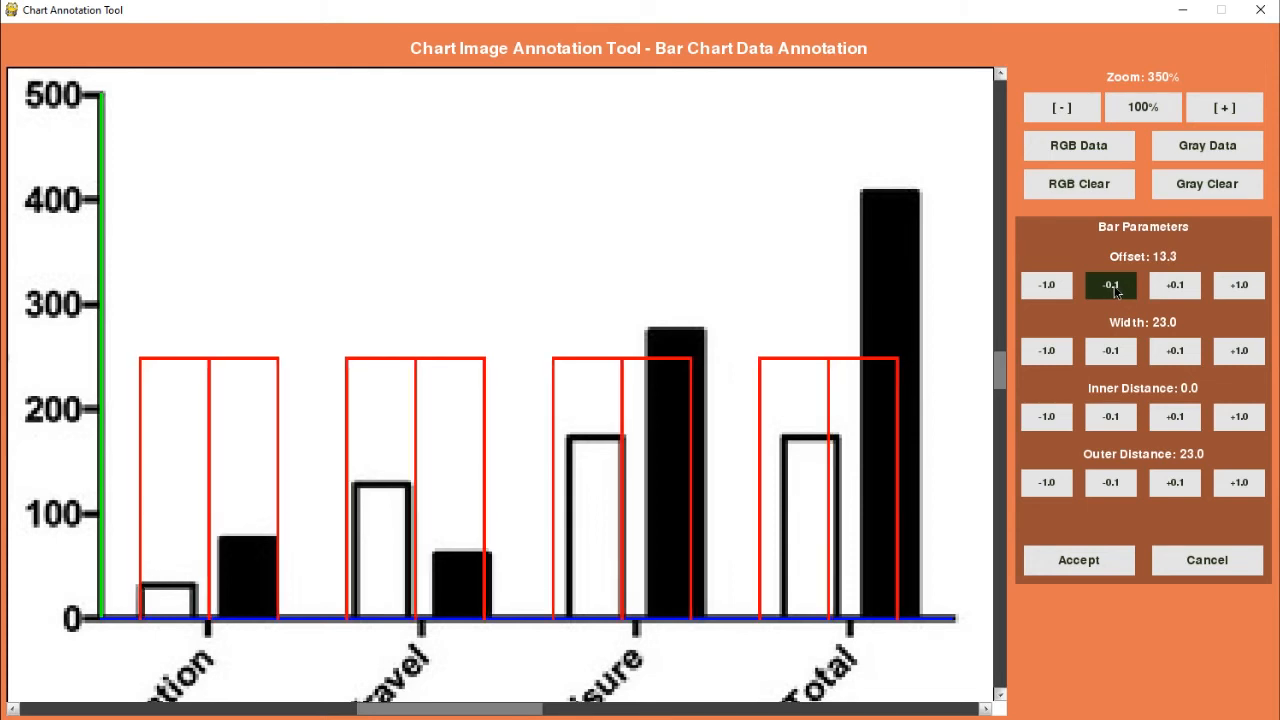
click(1185, 288)
click(1185, 287)
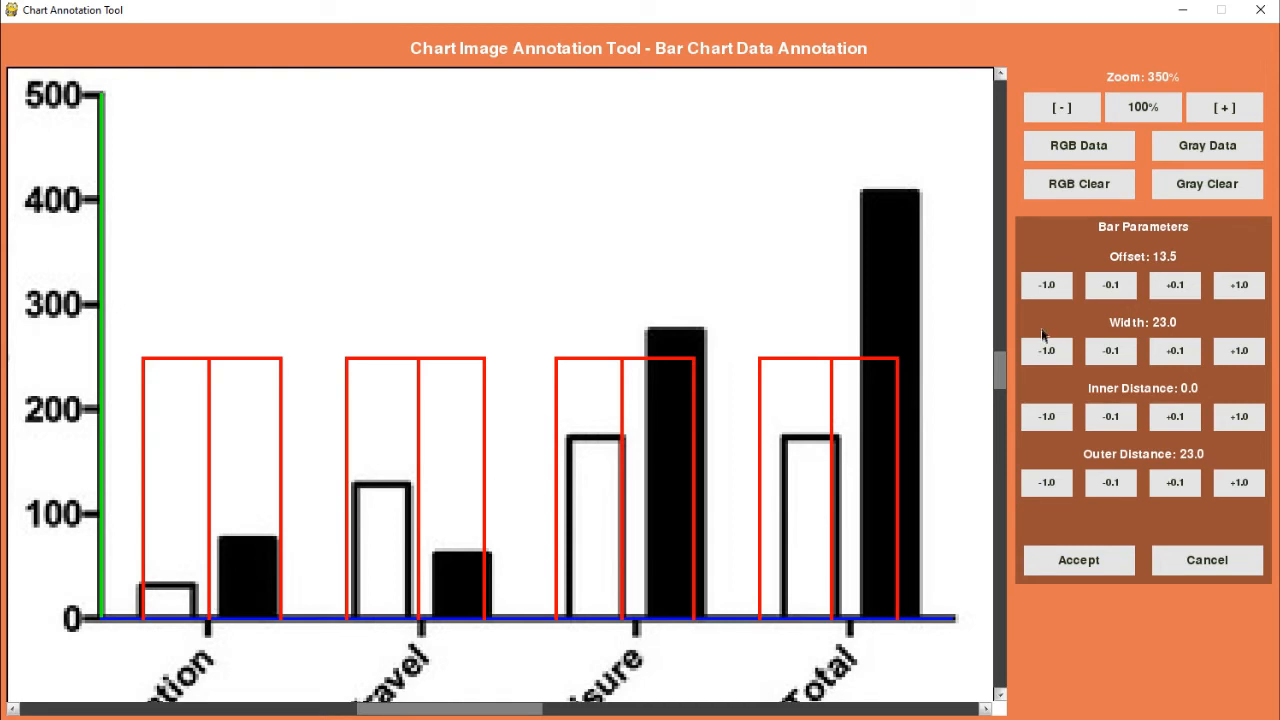
Step: Narrow the bar outlines by setting the width to 17.2
click(1063, 355)
click(1066, 354)
click(1067, 353)
click(1068, 351)
click(1070, 349)
click(1070, 349)
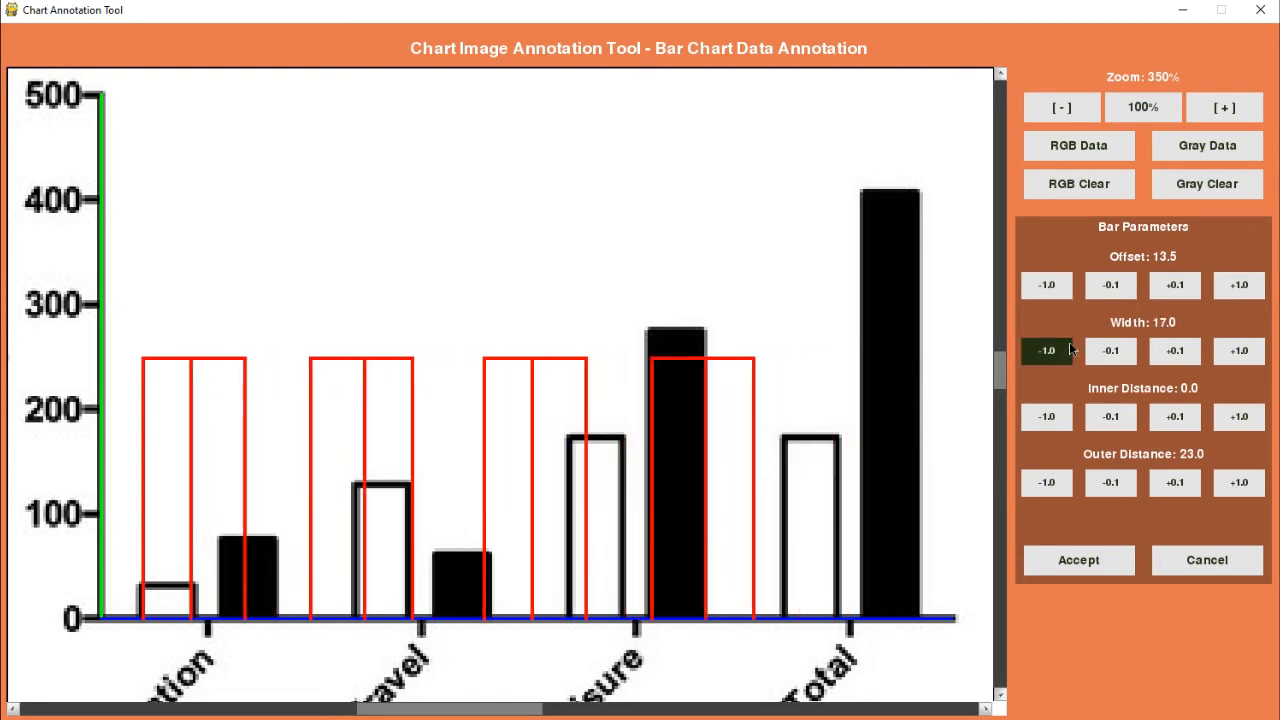
click(1177, 352)
click(1177, 352)
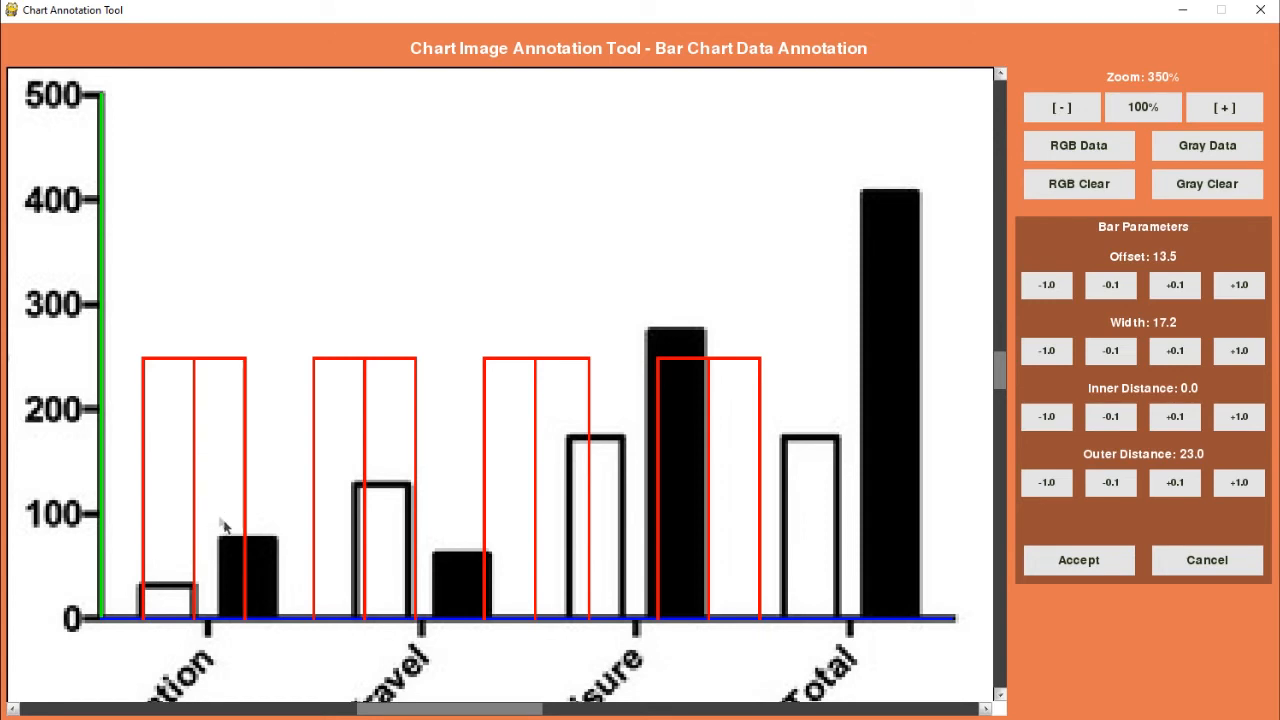
Step: Set the inner distance between the paired bar outlines to 10.0
click(1241, 416)
click(1239, 415)
click(1237, 414)
click(1235, 408)
click(1235, 408)
click(1234, 408)
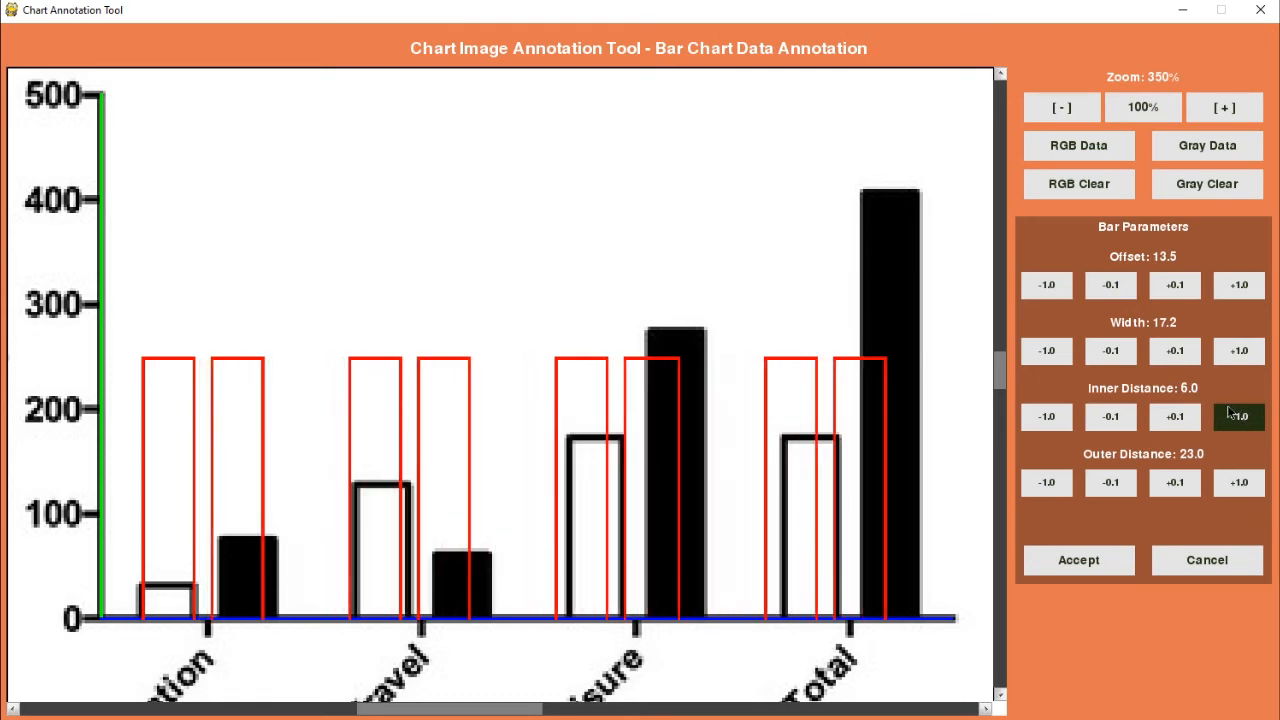
click(1236, 412)
click(1238, 418)
click(1240, 418)
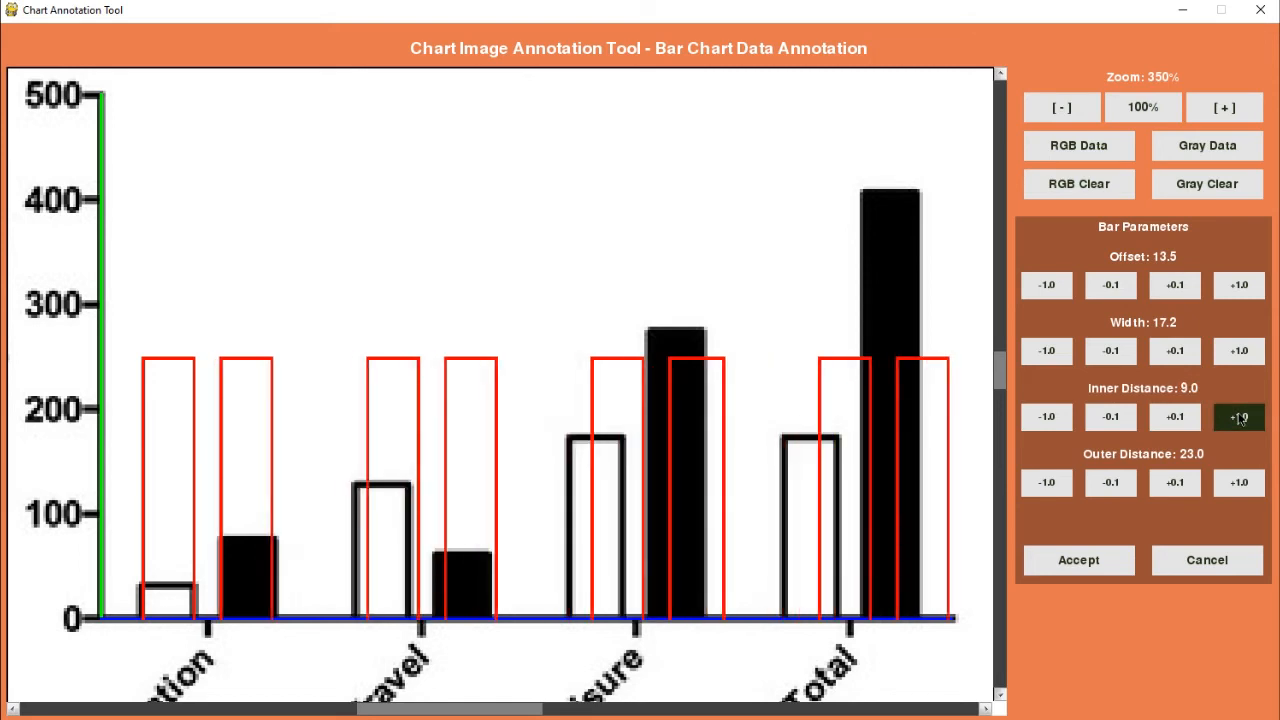
click(1240, 418)
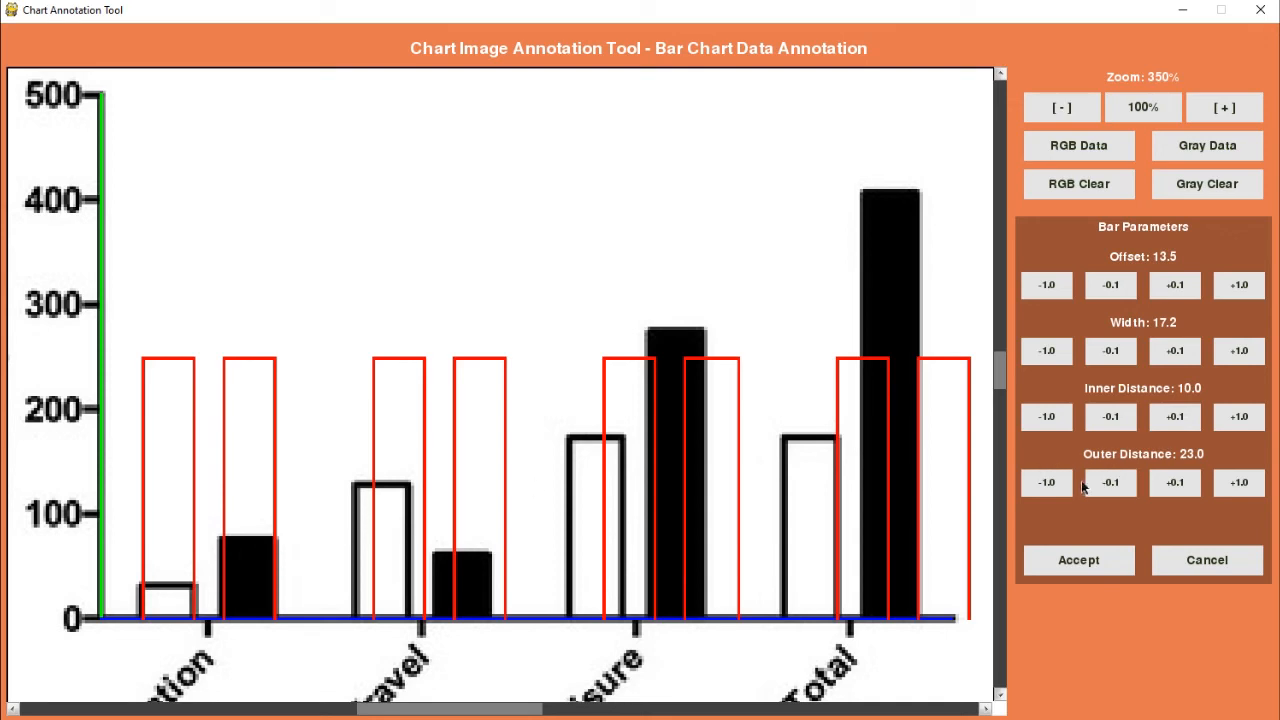
Step: Set the outer distance between the bar groups to 18.0
click(1047, 483)
click(1048, 484)
click(1049, 485)
click(1047, 484)
click(1047, 484)
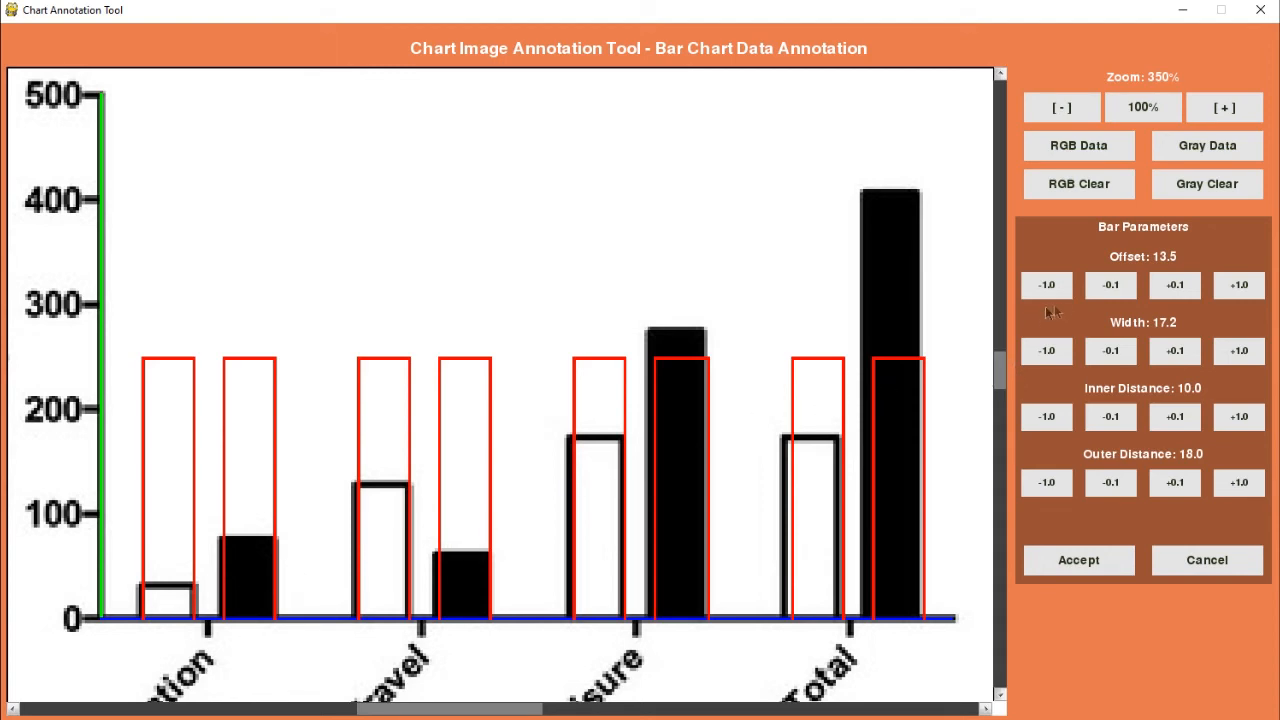
Step: Fine-tune the bar outlines to an offset of 13.3 and a width of 17.3
click(1104, 292)
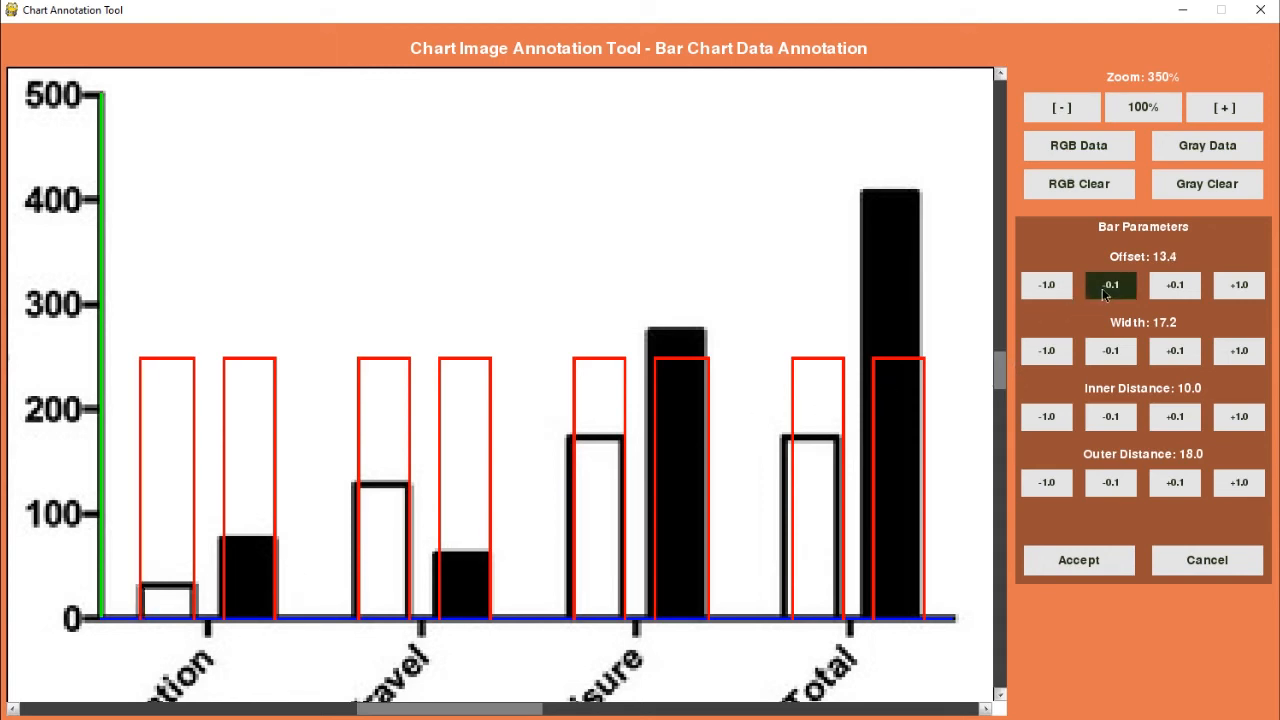
click(1104, 292)
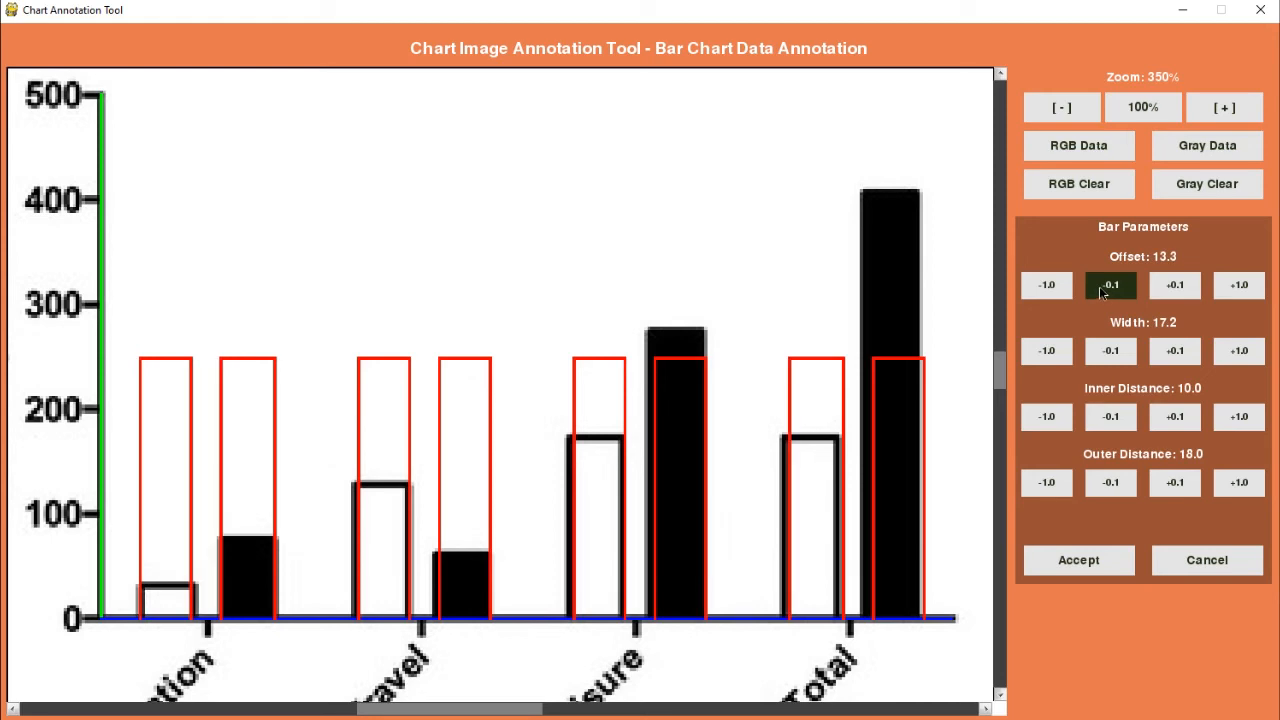
click(1175, 352)
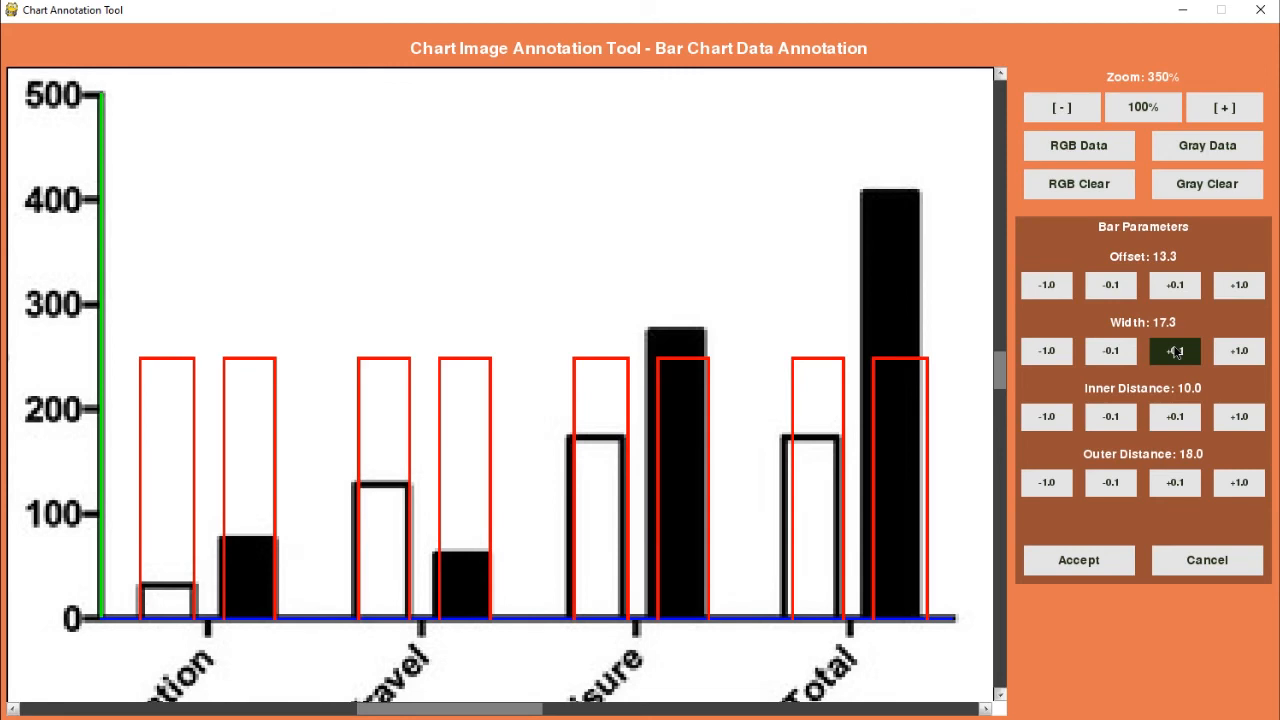
Step: Set the inner distance to 9.9 and the outer distance to 17.2 to line up the later bar groups
click(1112, 418)
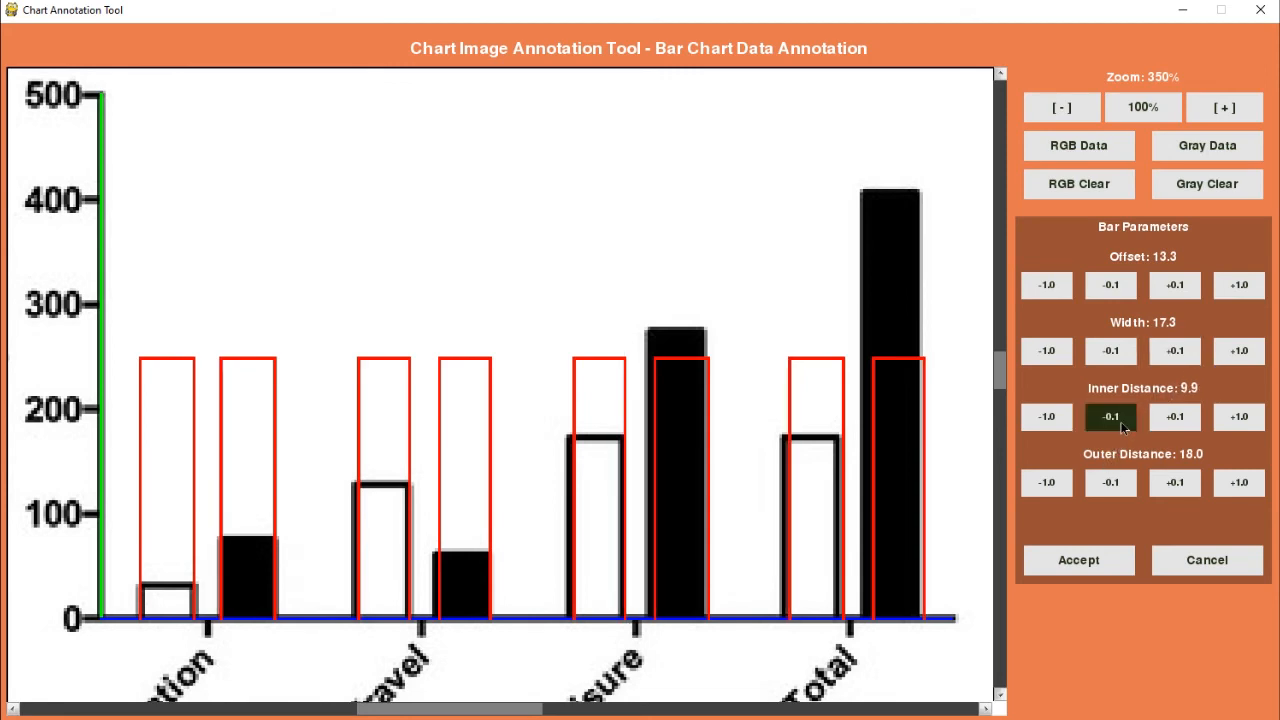
click(1113, 485)
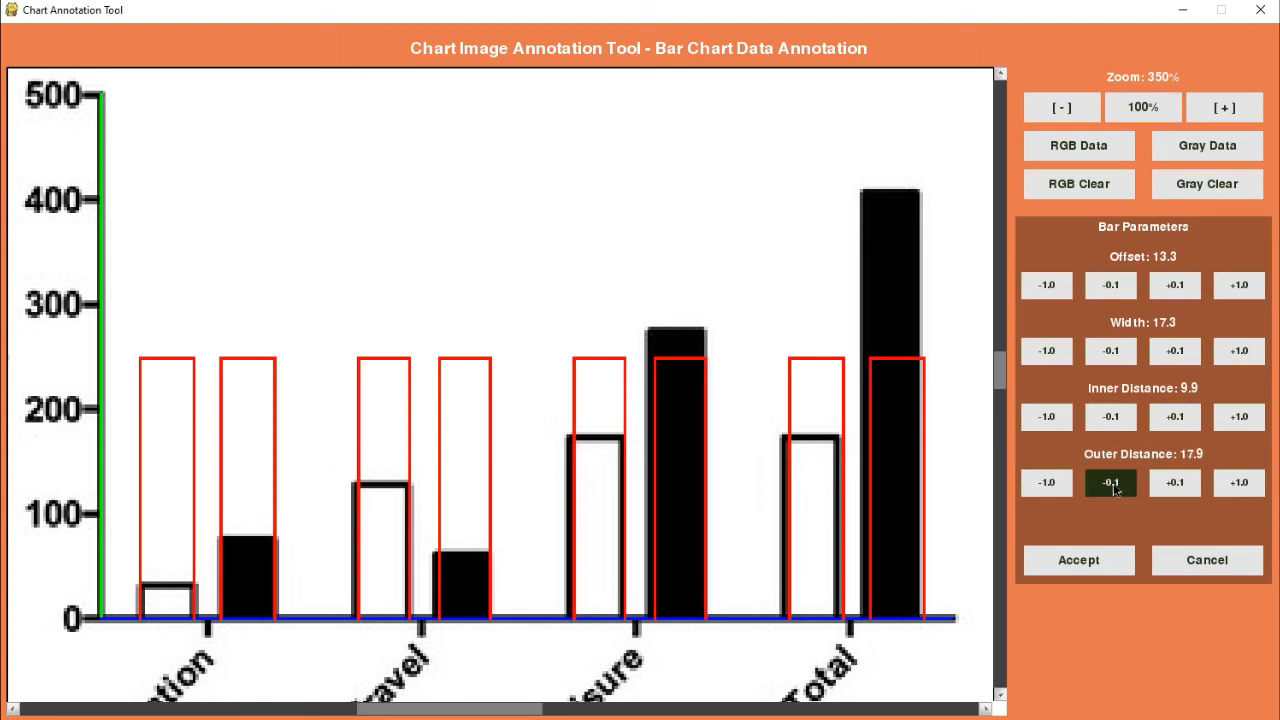
click(1114, 485)
click(1116, 485)
click(1119, 485)
click(1120, 485)
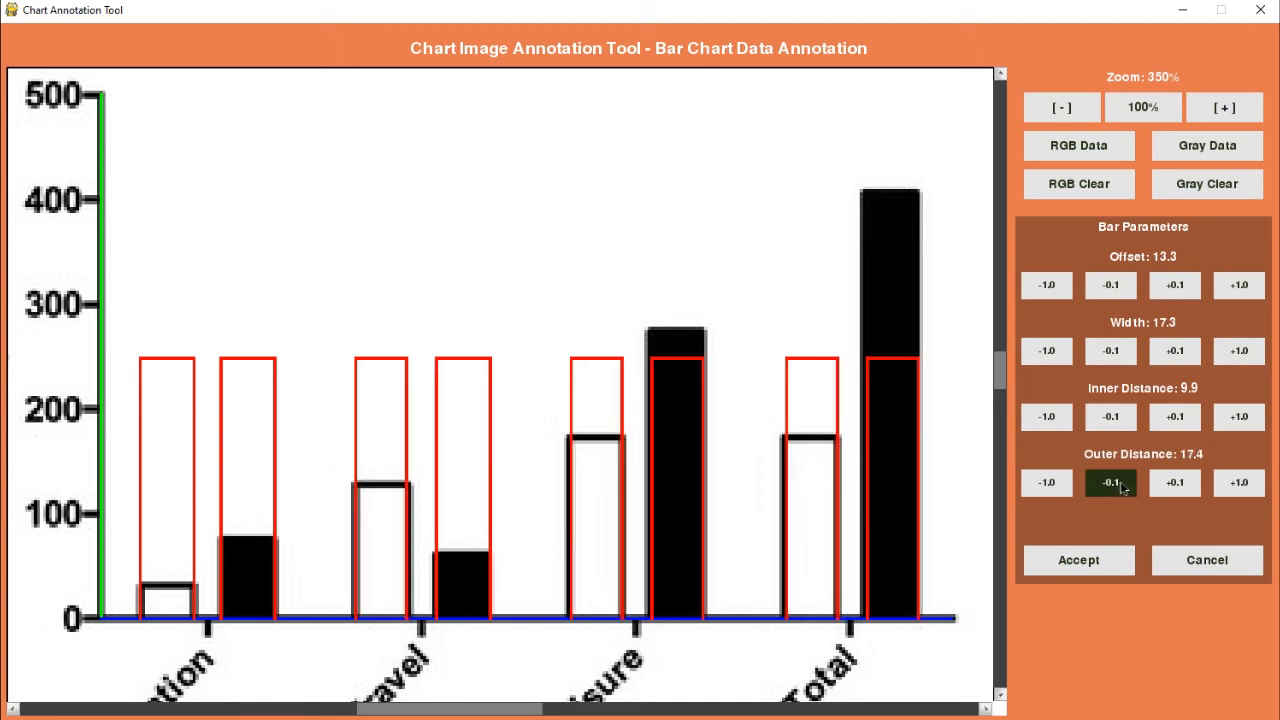
click(1122, 485)
click(1124, 486)
click(1124, 486)
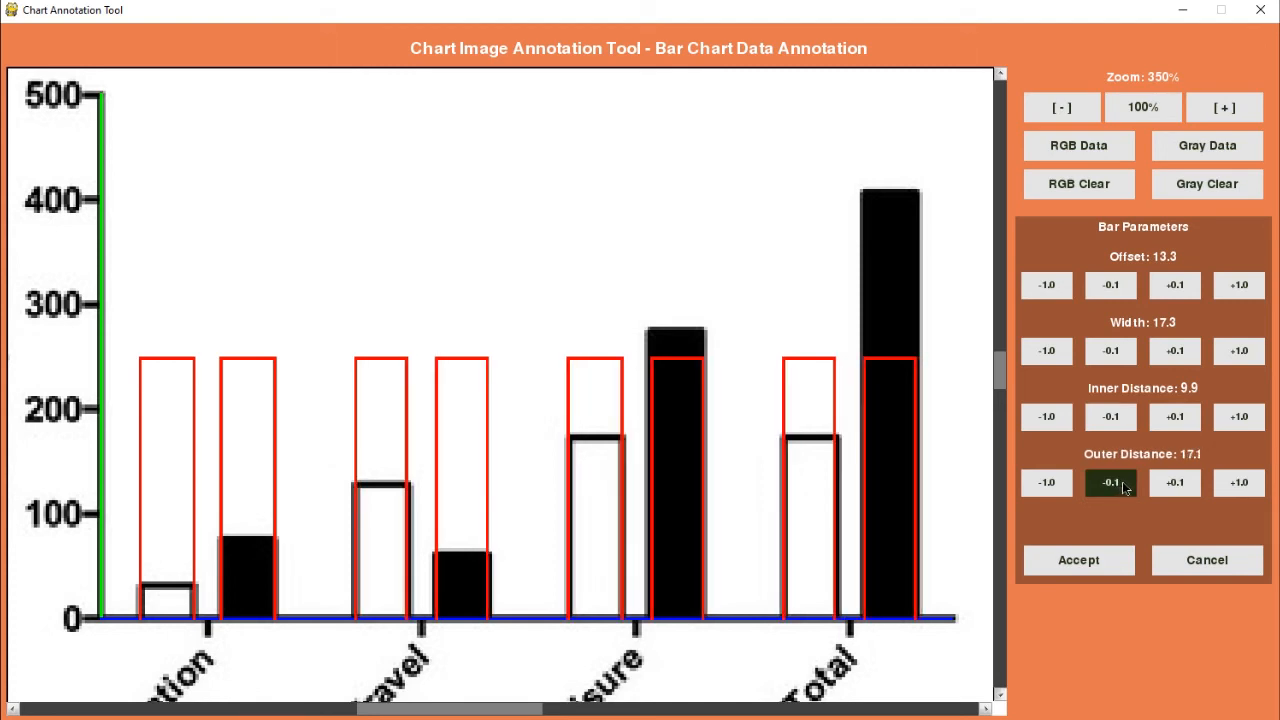
click(1175, 483)
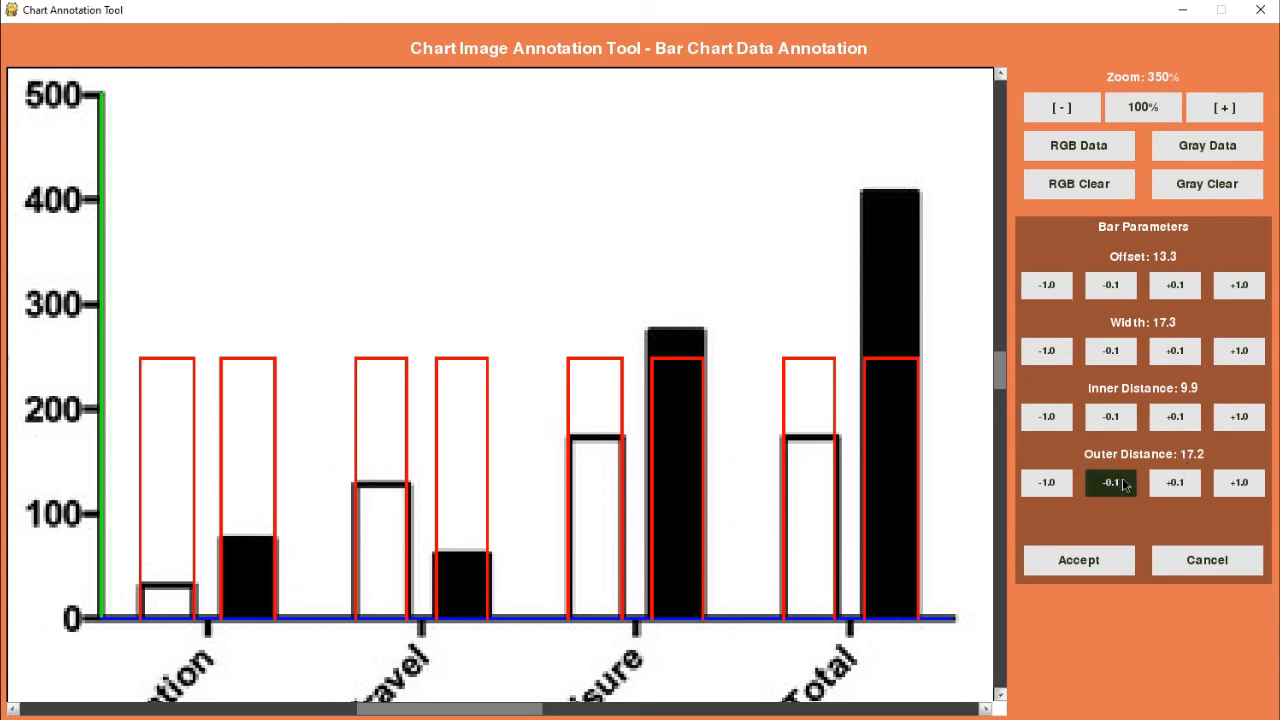
Step: Readjust the bar outlines to a width of 17.7 and an offset of 13.0
click(1176, 358)
click(1176, 358)
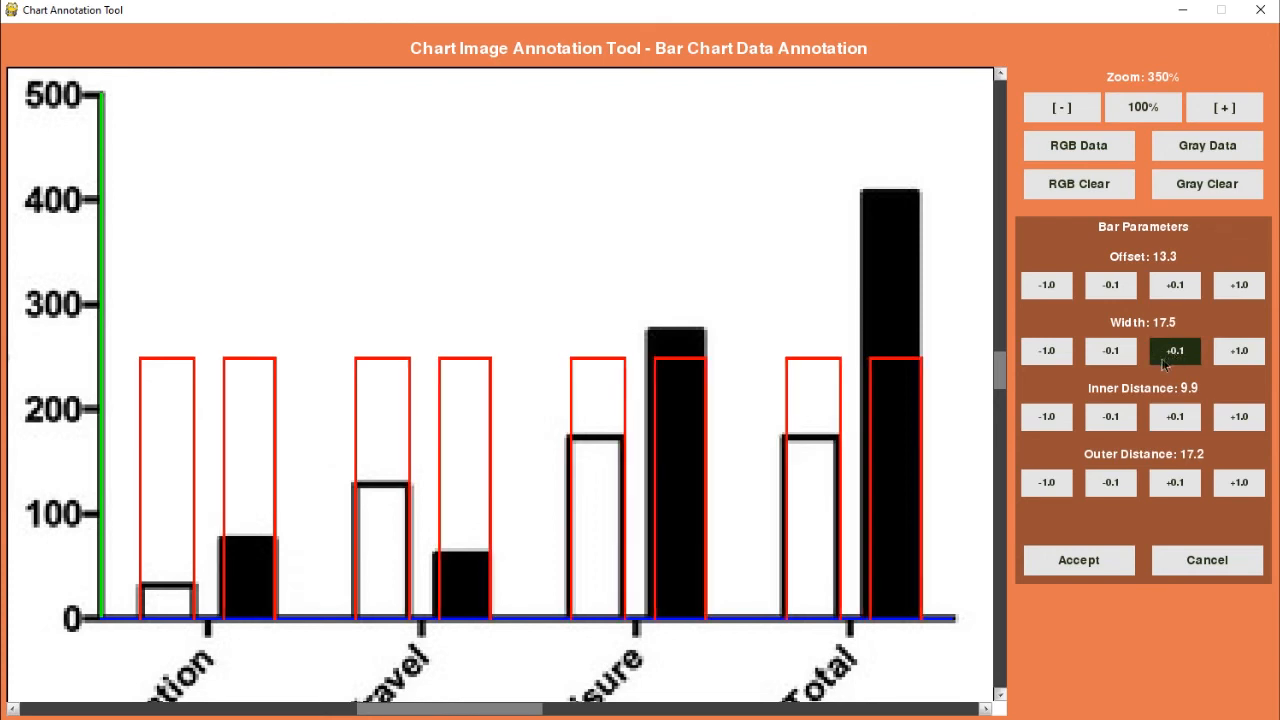
click(1110, 290)
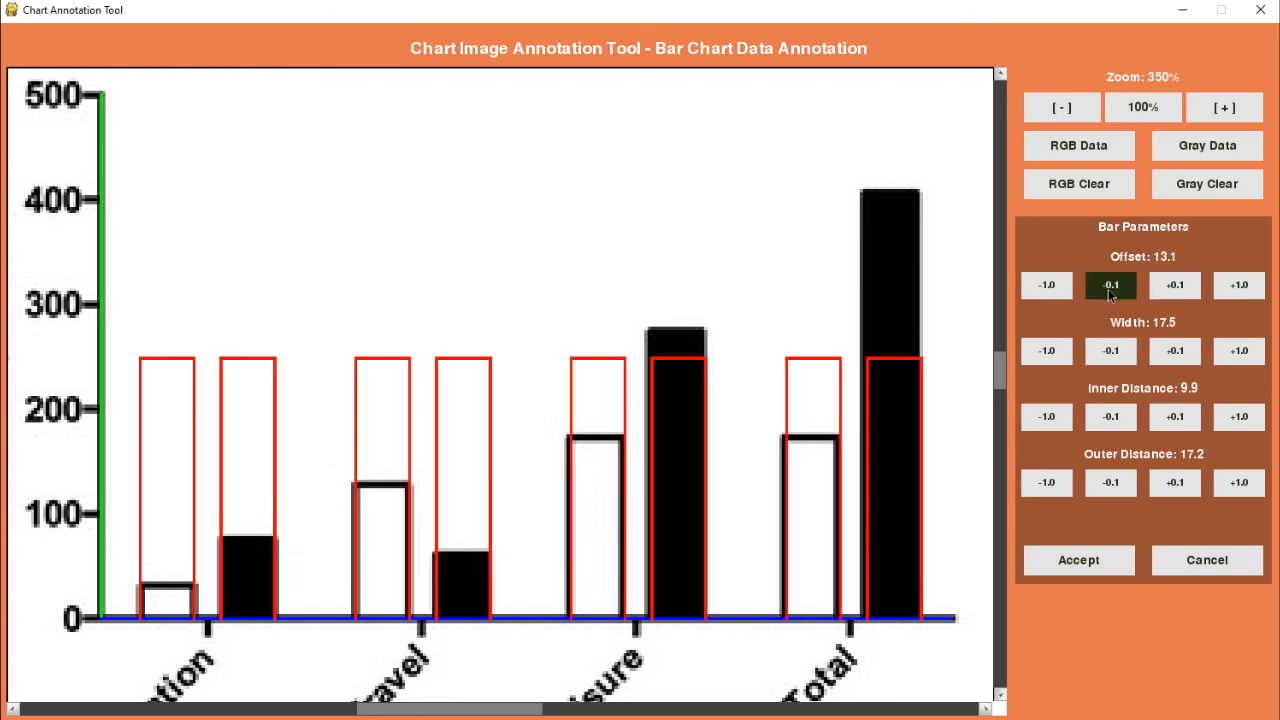
click(1110, 290)
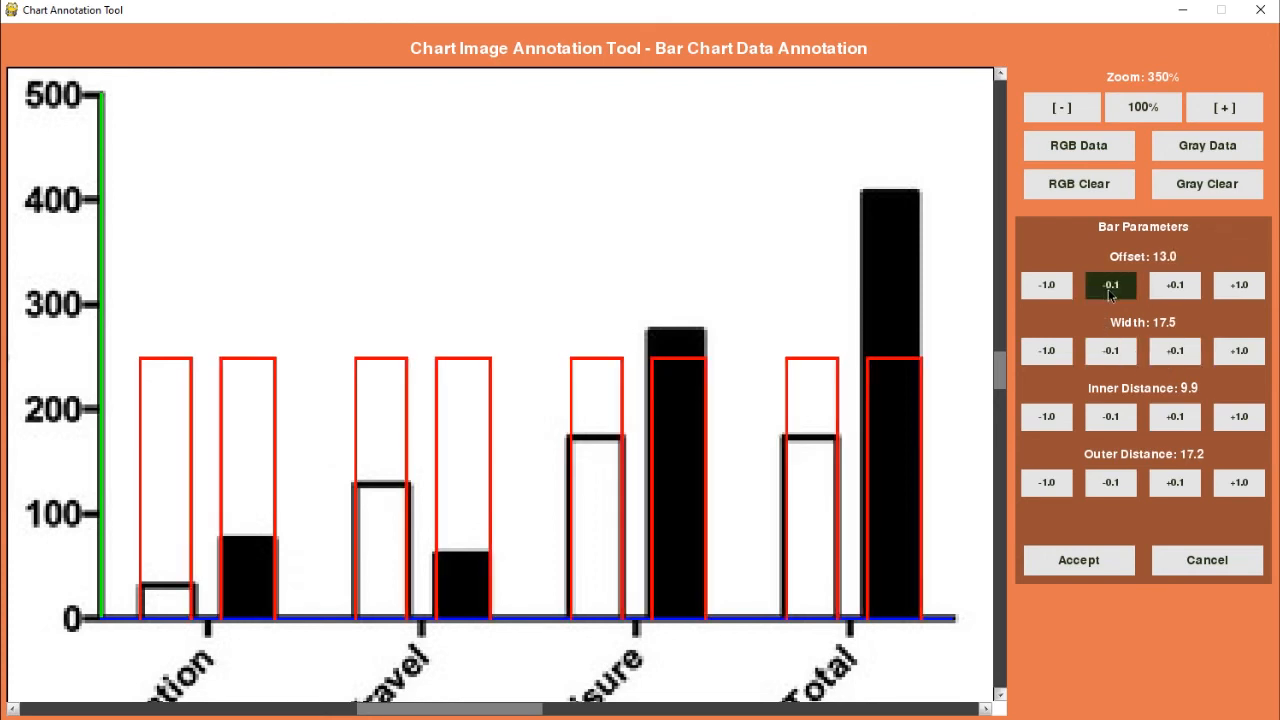
click(1186, 355)
click(1187, 356)
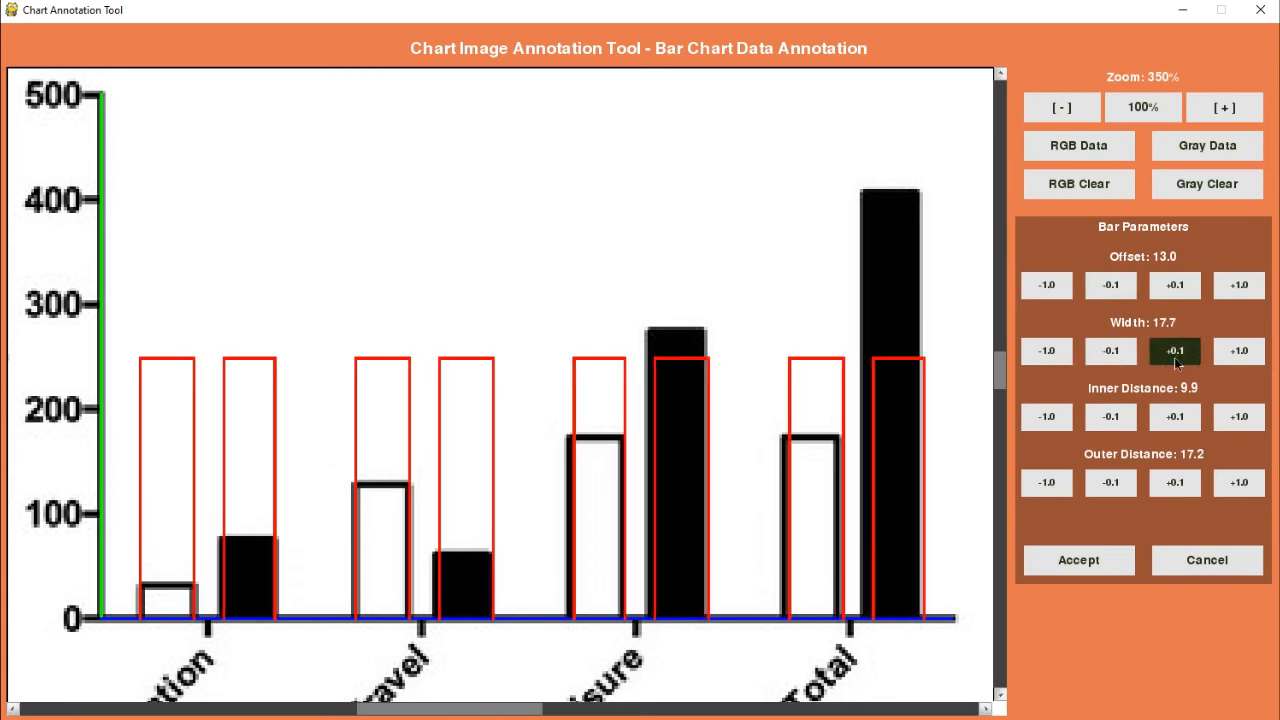
Step: Reduce the inner distance to 9.7 and the outer distance to 16.6
click(1133, 420)
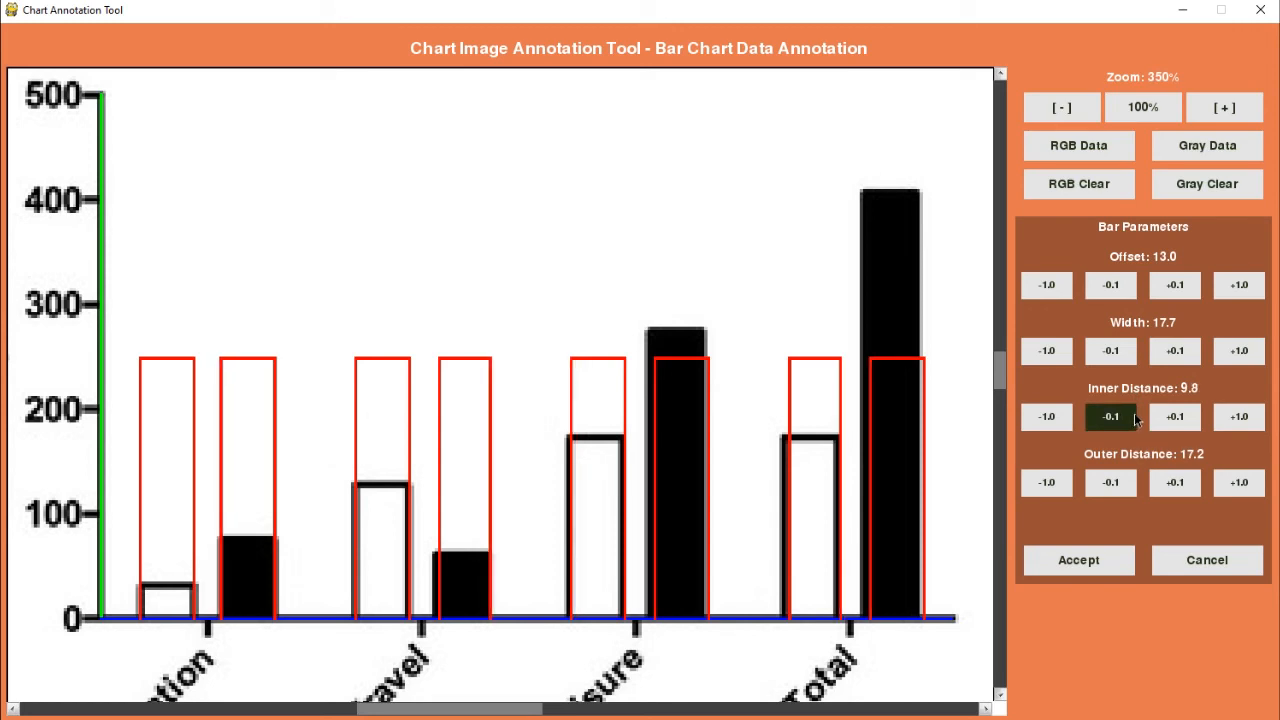
click(1135, 420)
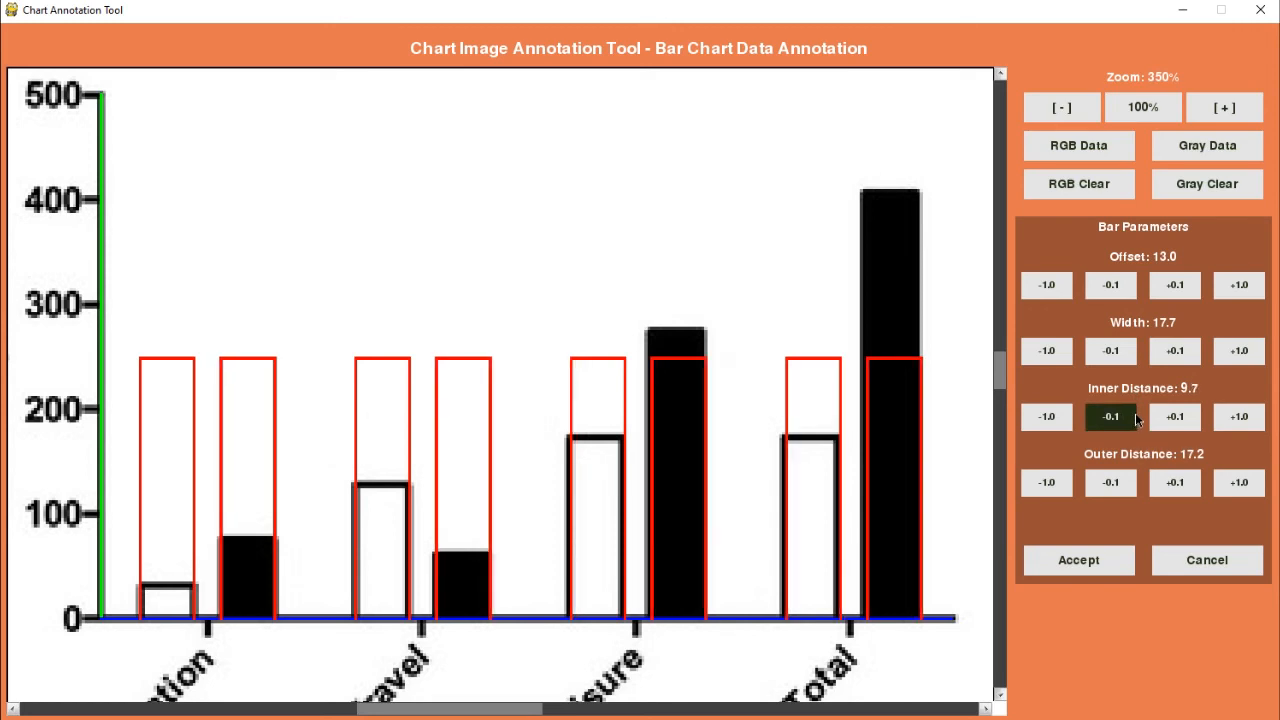
click(1118, 483)
click(1118, 483)
click(1118, 483)
click(1118, 483)
click(1118, 483)
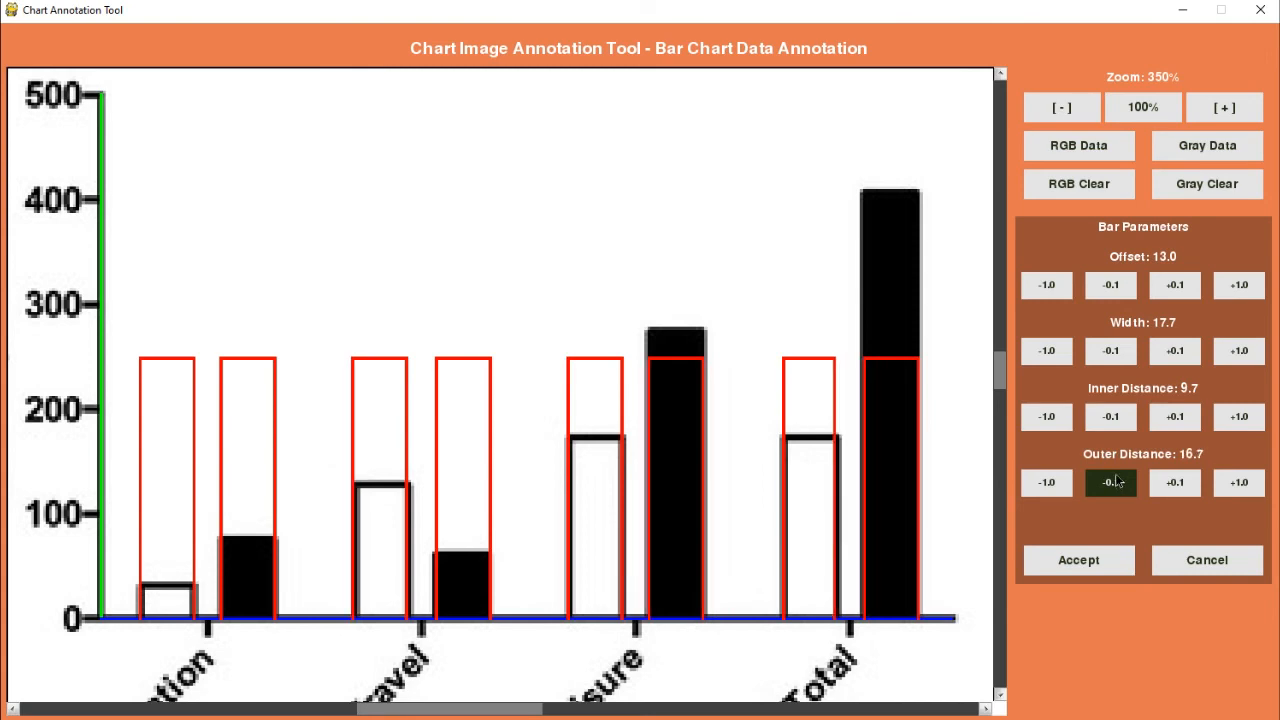
click(1118, 483)
Step: Set the inner distance to 9.9 and the outer distance to 16.3, and accept the bar parameters
click(1178, 416)
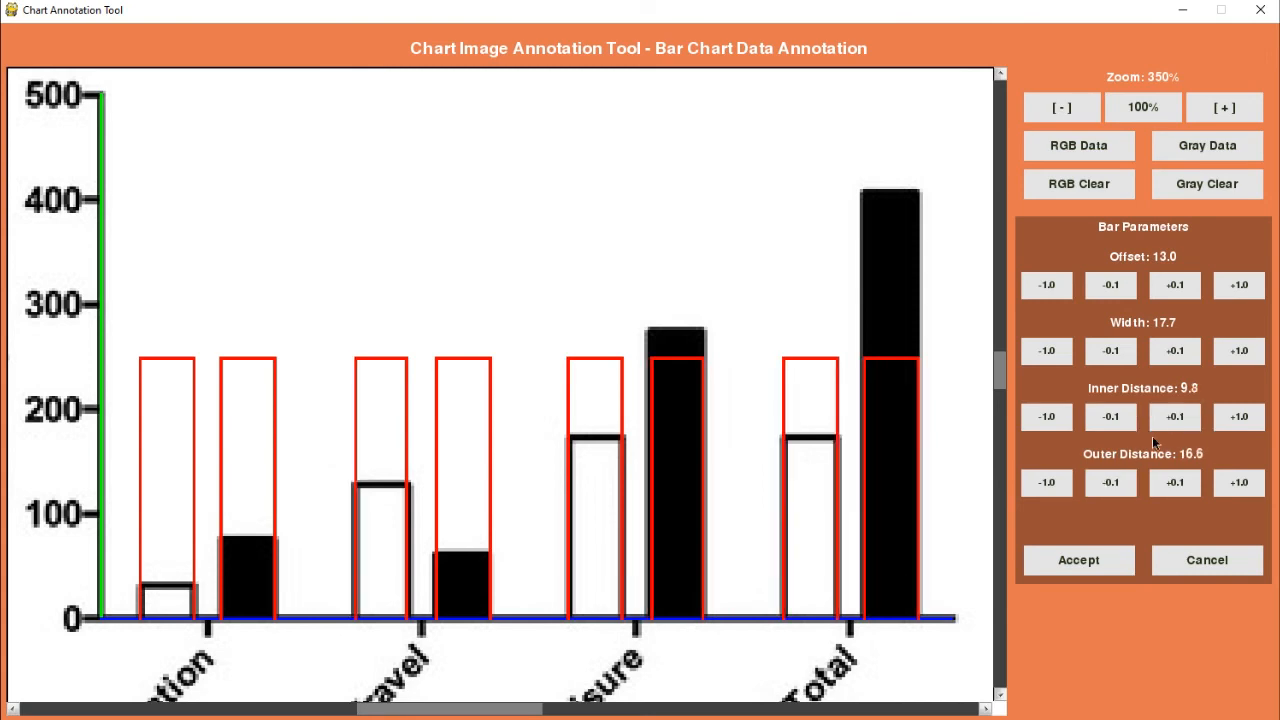
click(1178, 416)
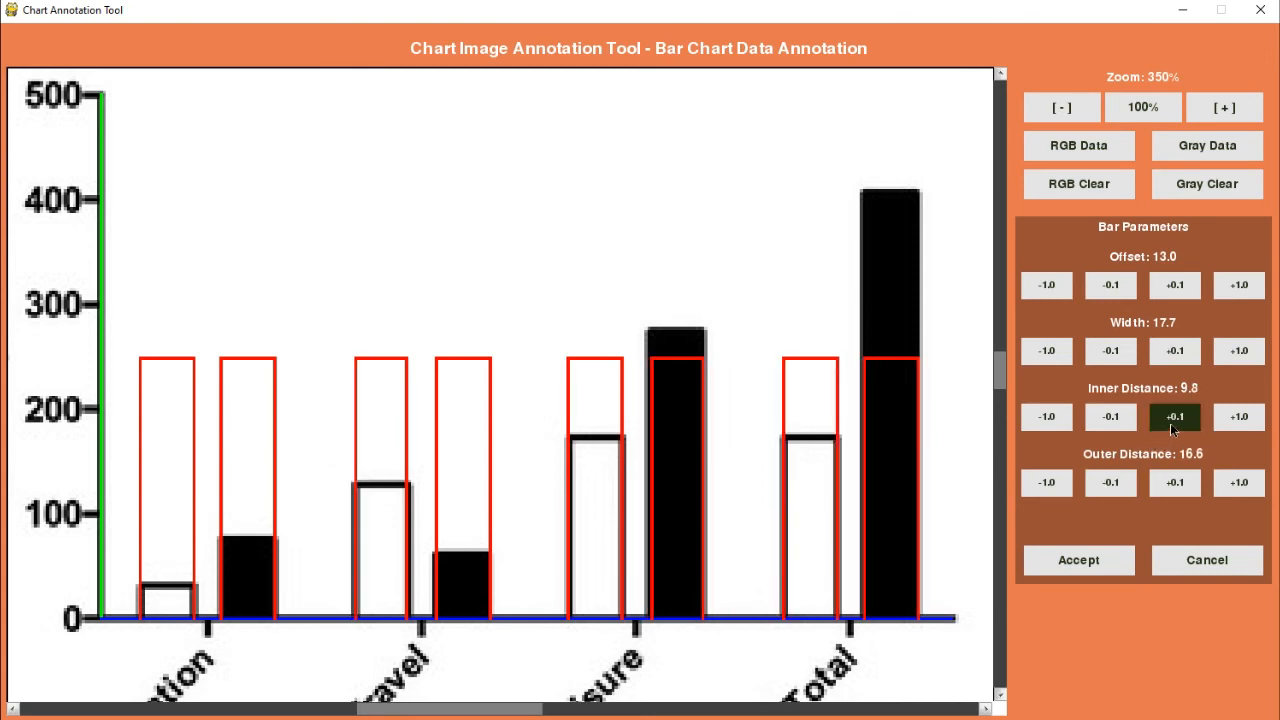
click(1104, 490)
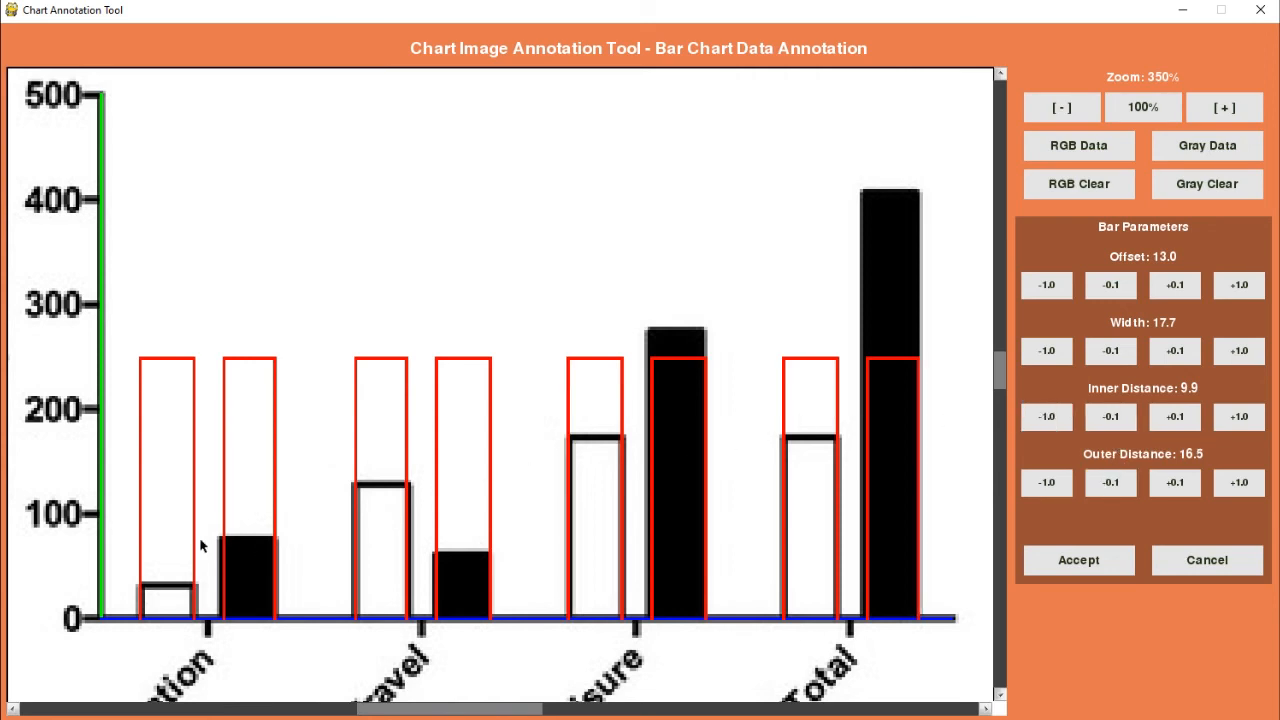
click(1124, 489)
click(1124, 489)
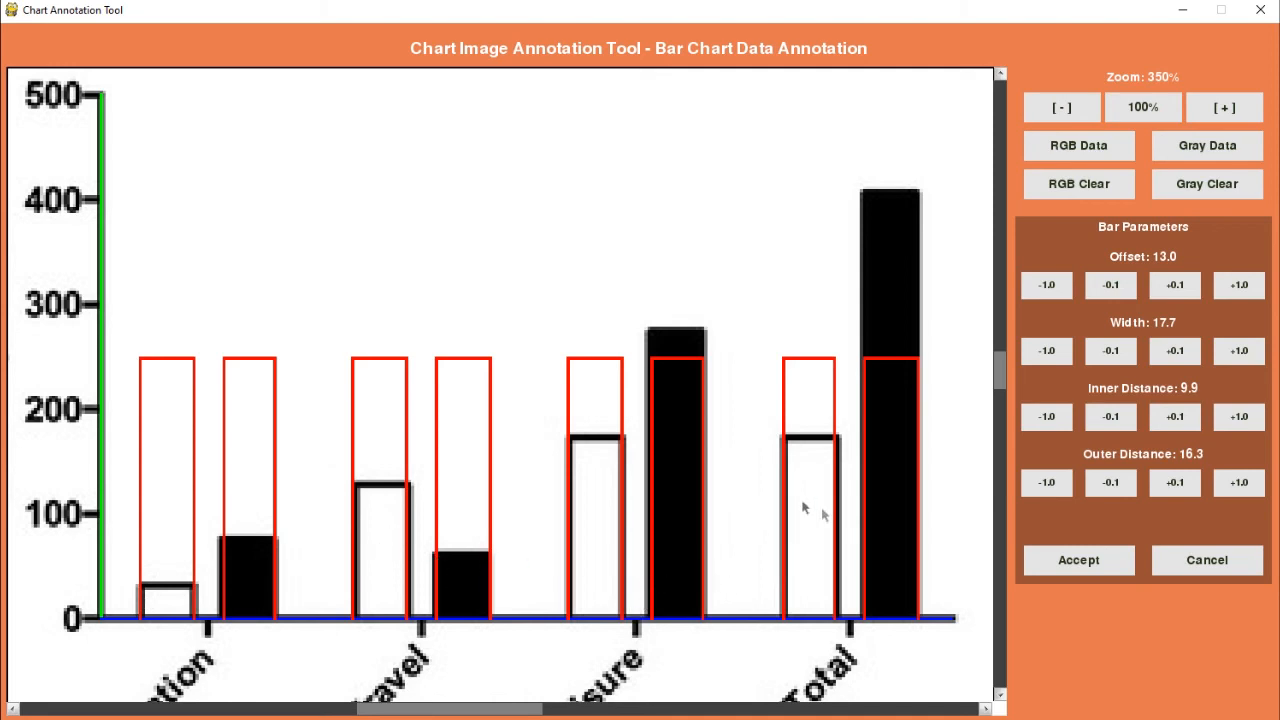
click(1074, 562)
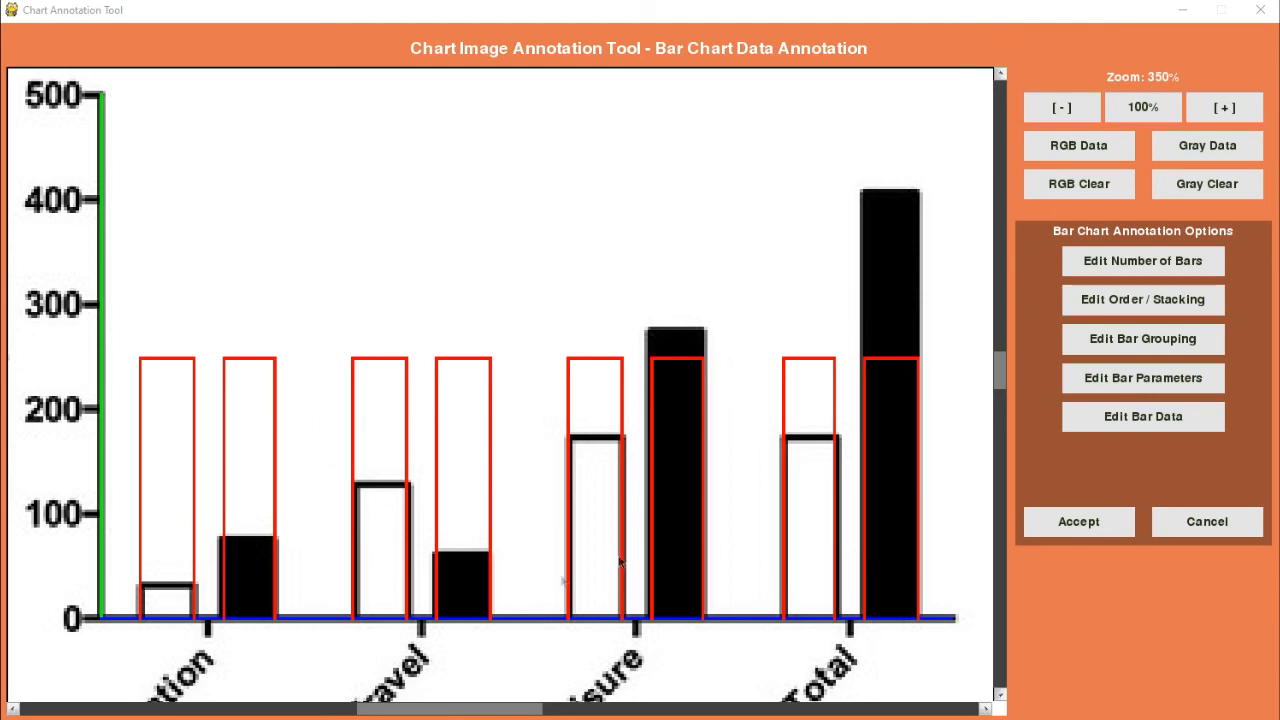
Step: Start manual bar adjustment in the bar data and mark the lengths of the LSA and HSA bars for Occupation and Travel
click(1137, 420)
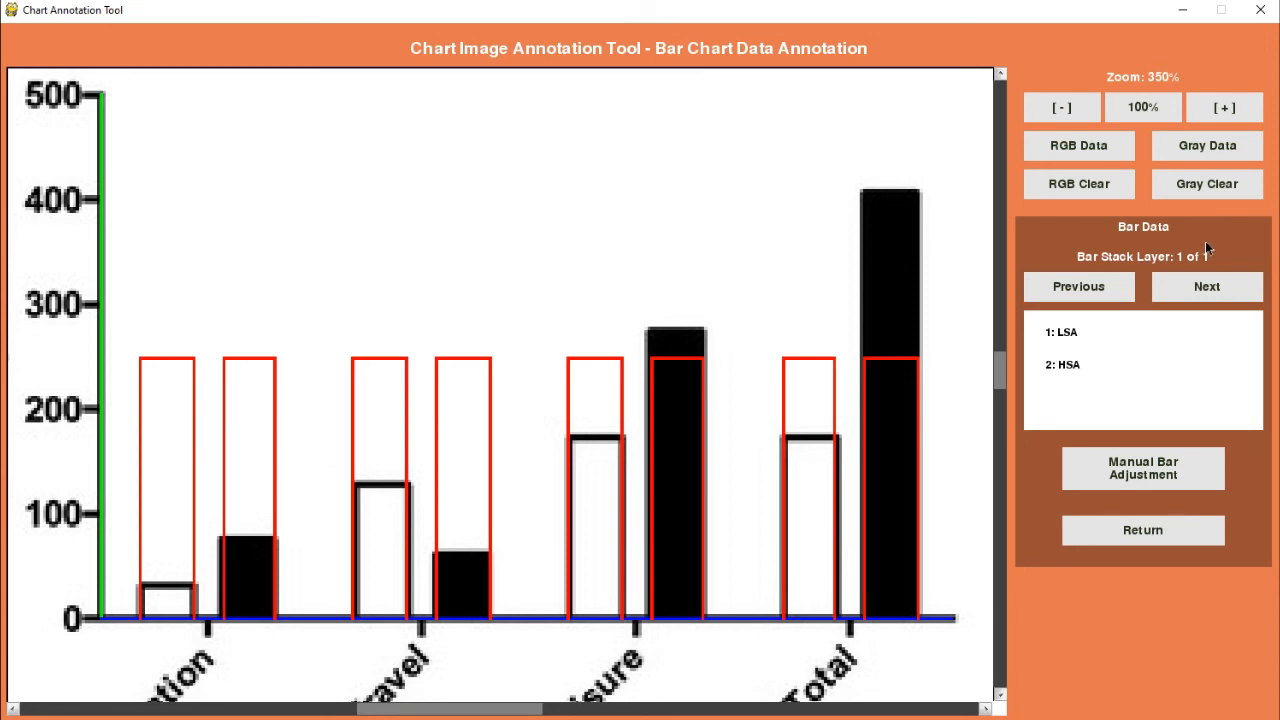
click(1200, 286)
click(1107, 478)
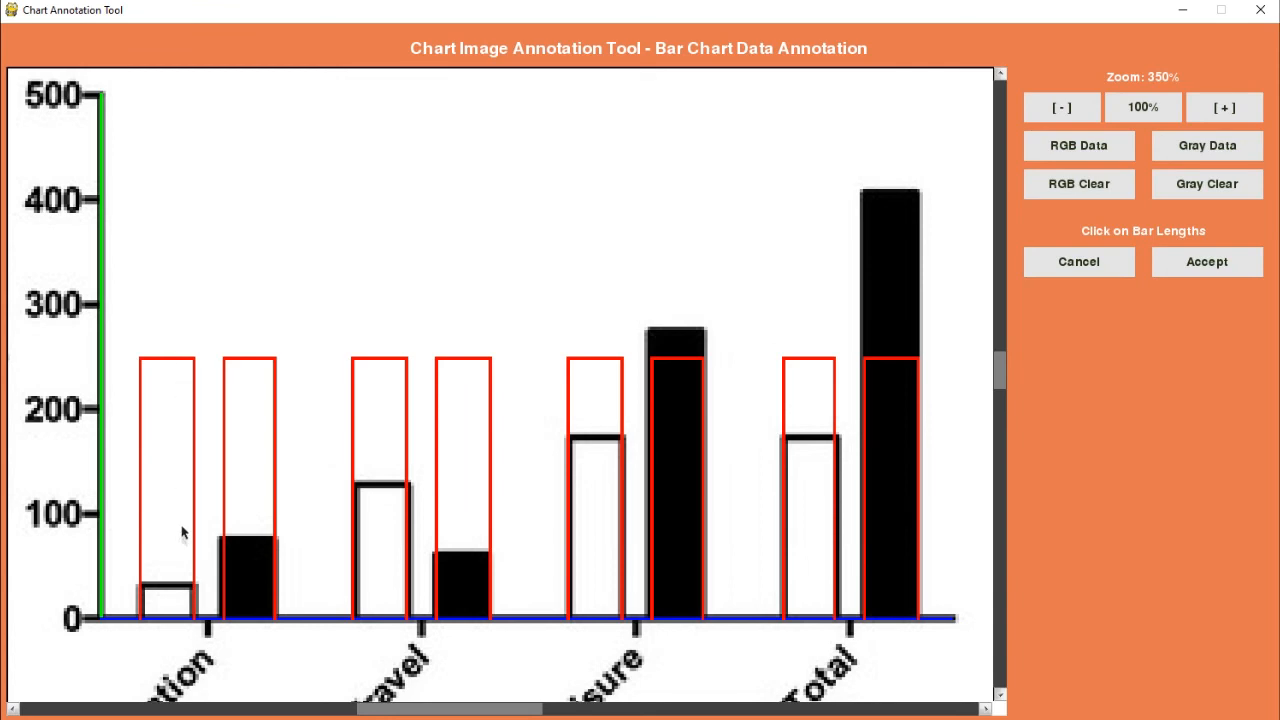
click(172, 586)
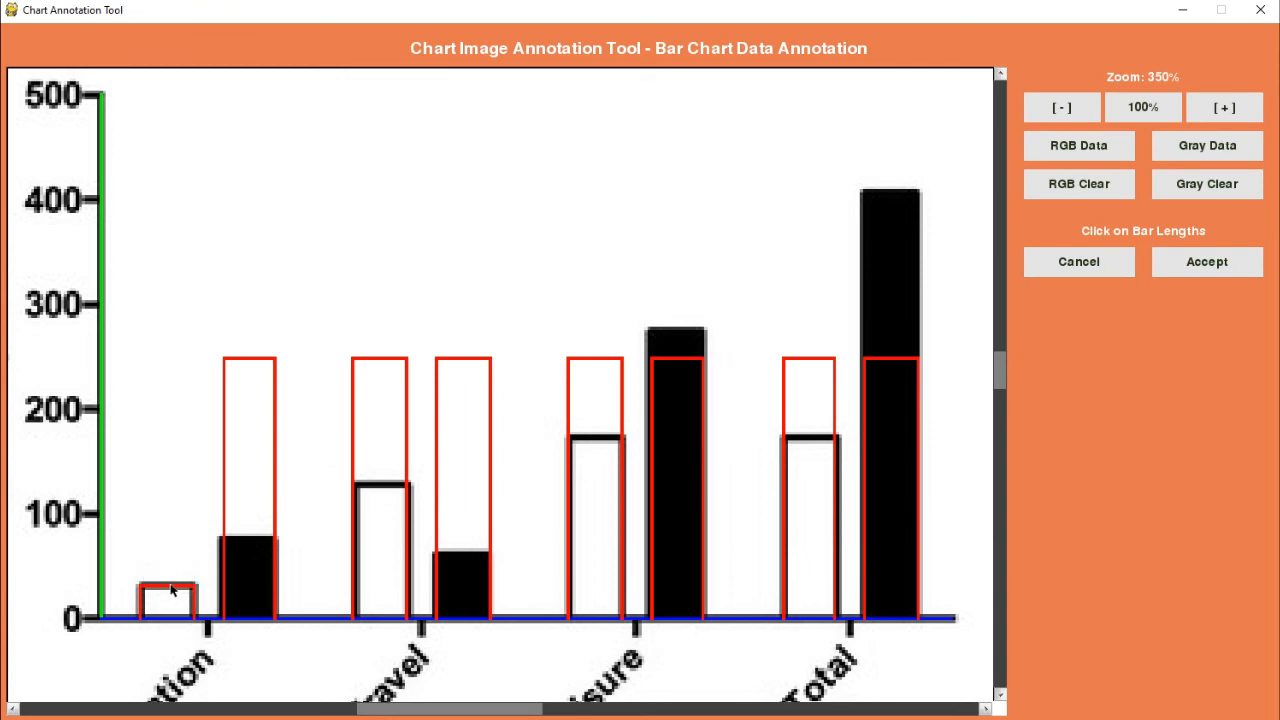
click(236, 540)
click(376, 487)
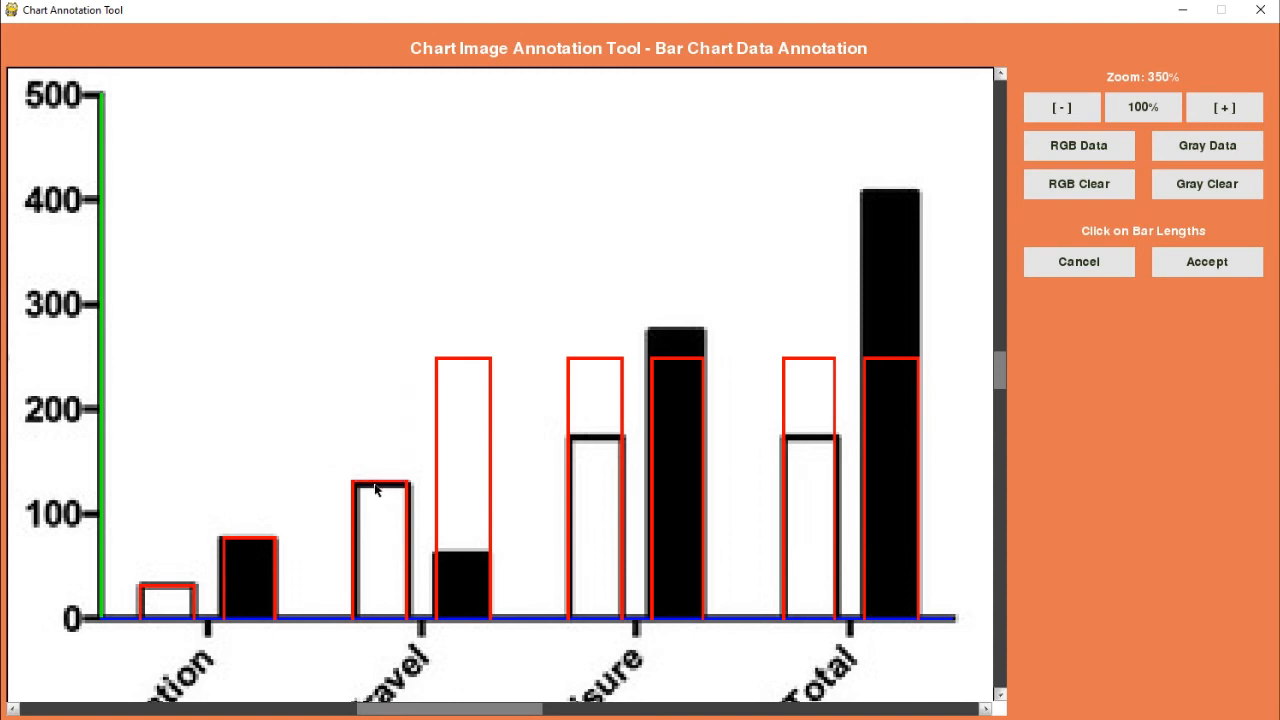
click(467, 553)
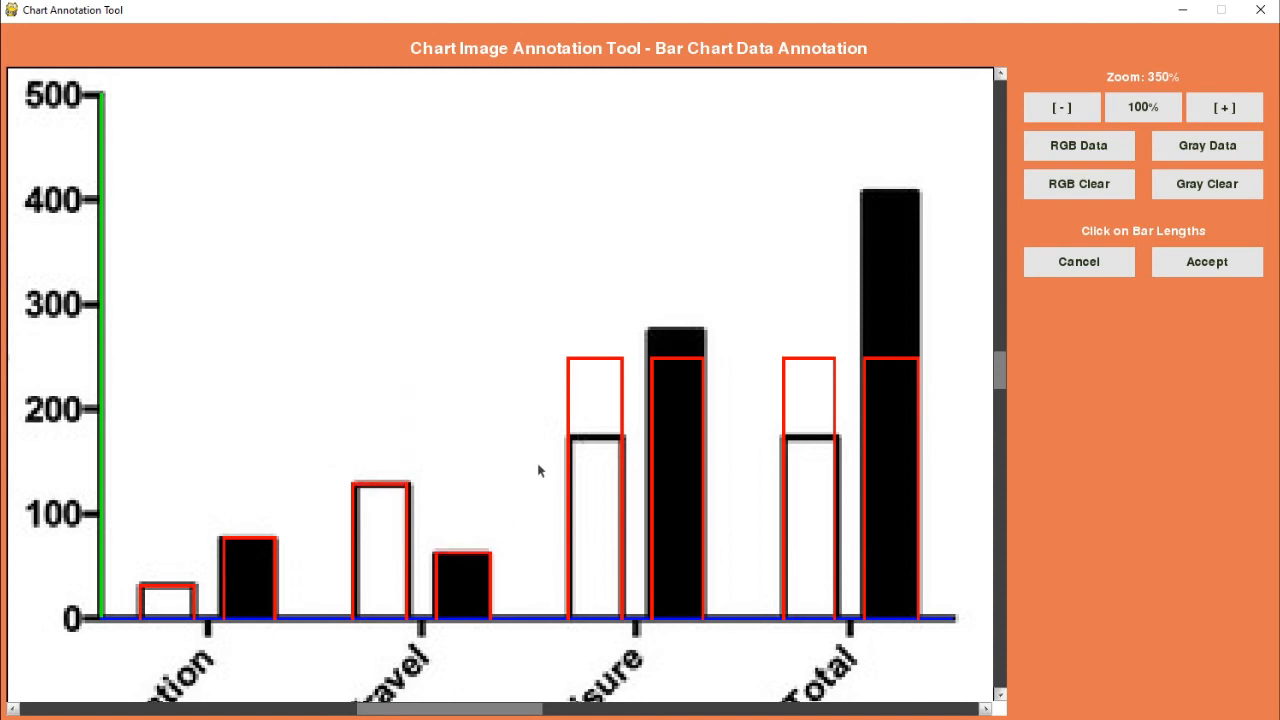
Step: Mark the lengths of the LSA and HSA bars for Leisure and Total at their upper edges
click(602, 440)
click(688, 333)
click(816, 438)
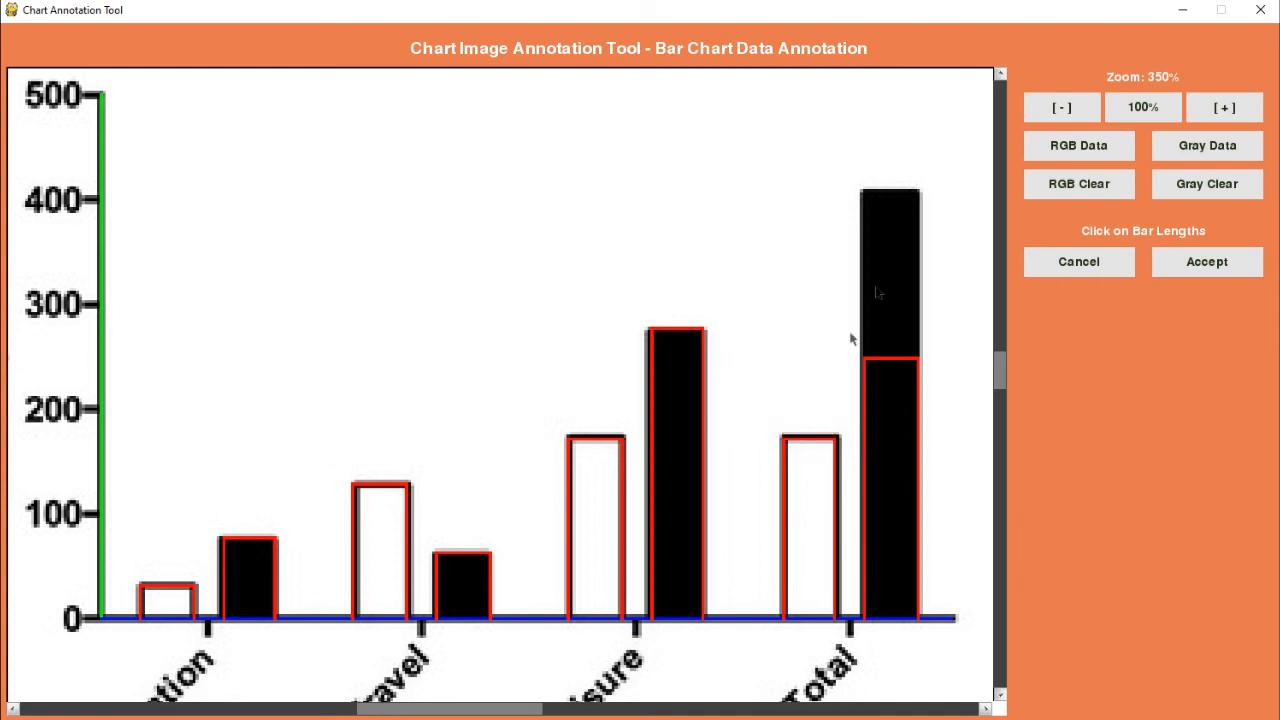
click(900, 195)
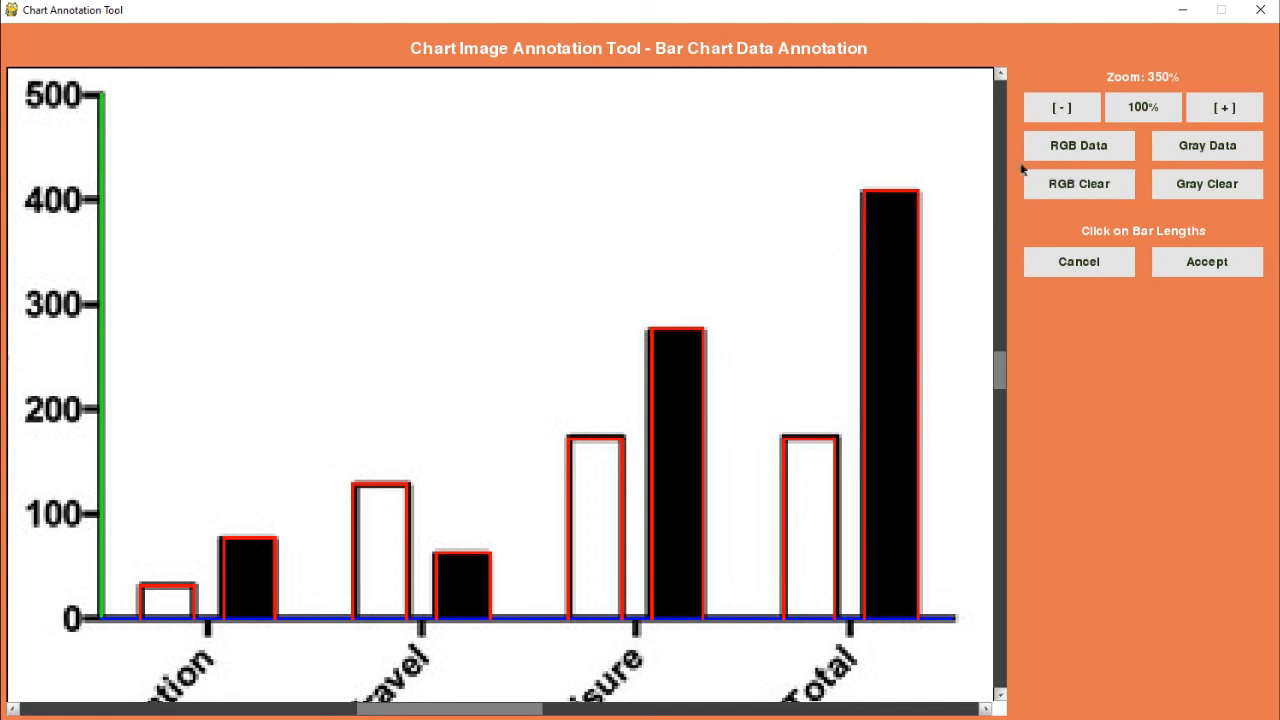
Step: Refine the length of the LSA bar for Total at its upper edge and accept the bar lengths
click(1222, 110)
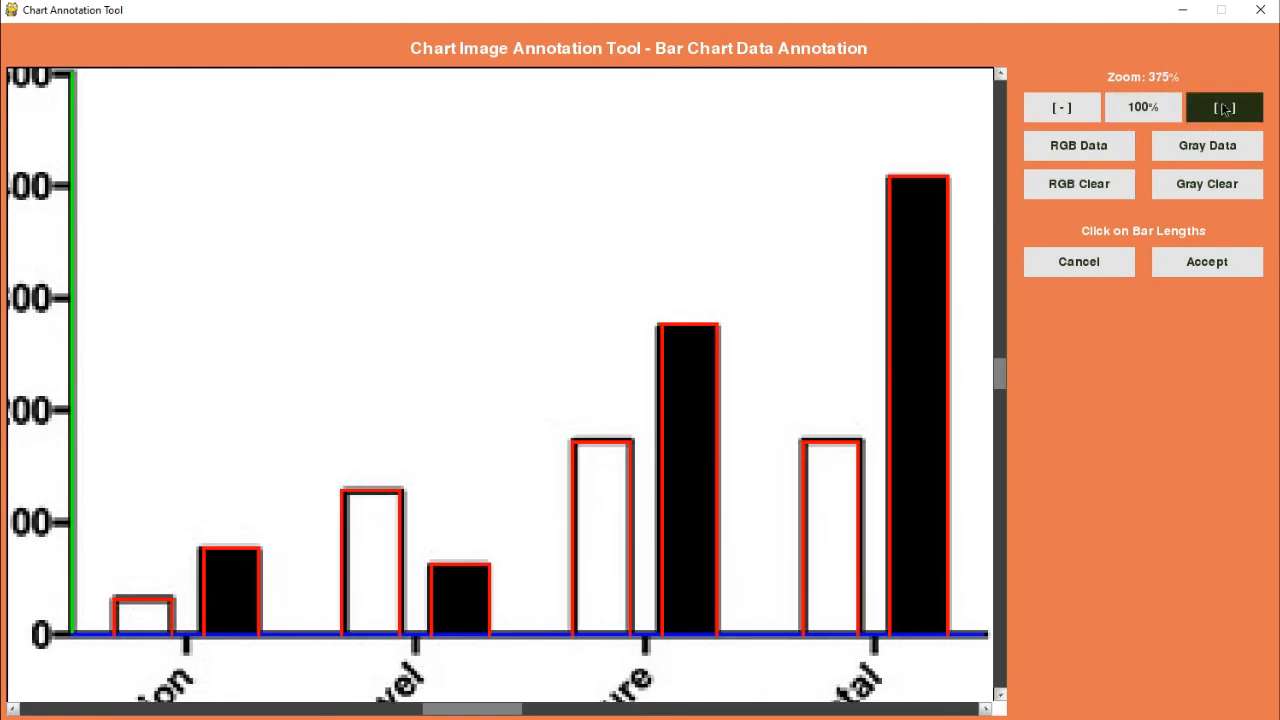
click(1222, 110)
click(851, 444)
click(852, 451)
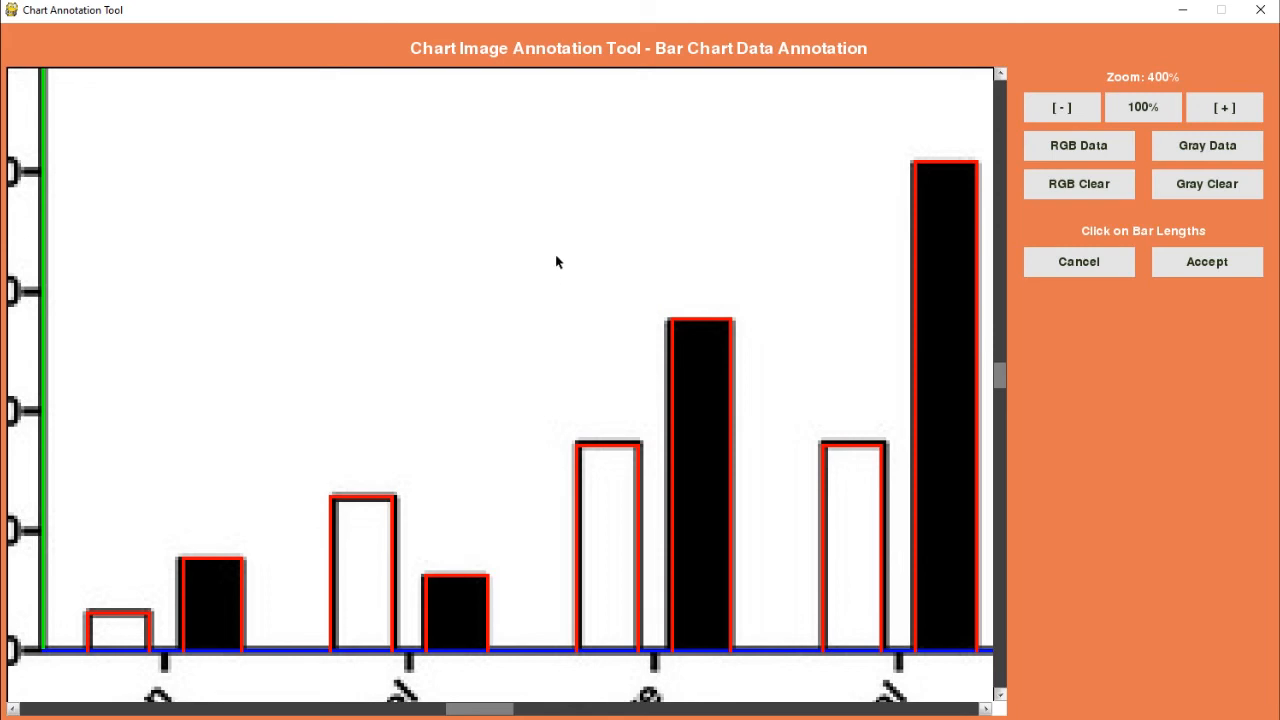
click(1231, 262)
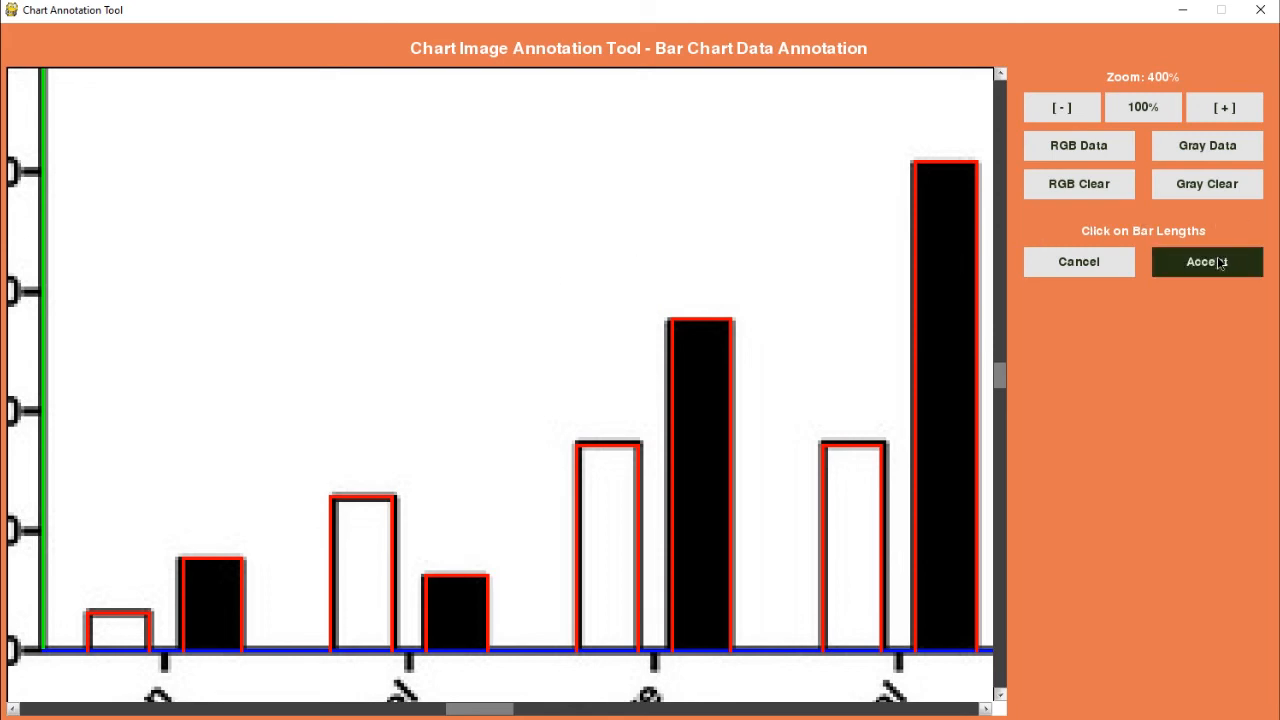
click(1220, 262)
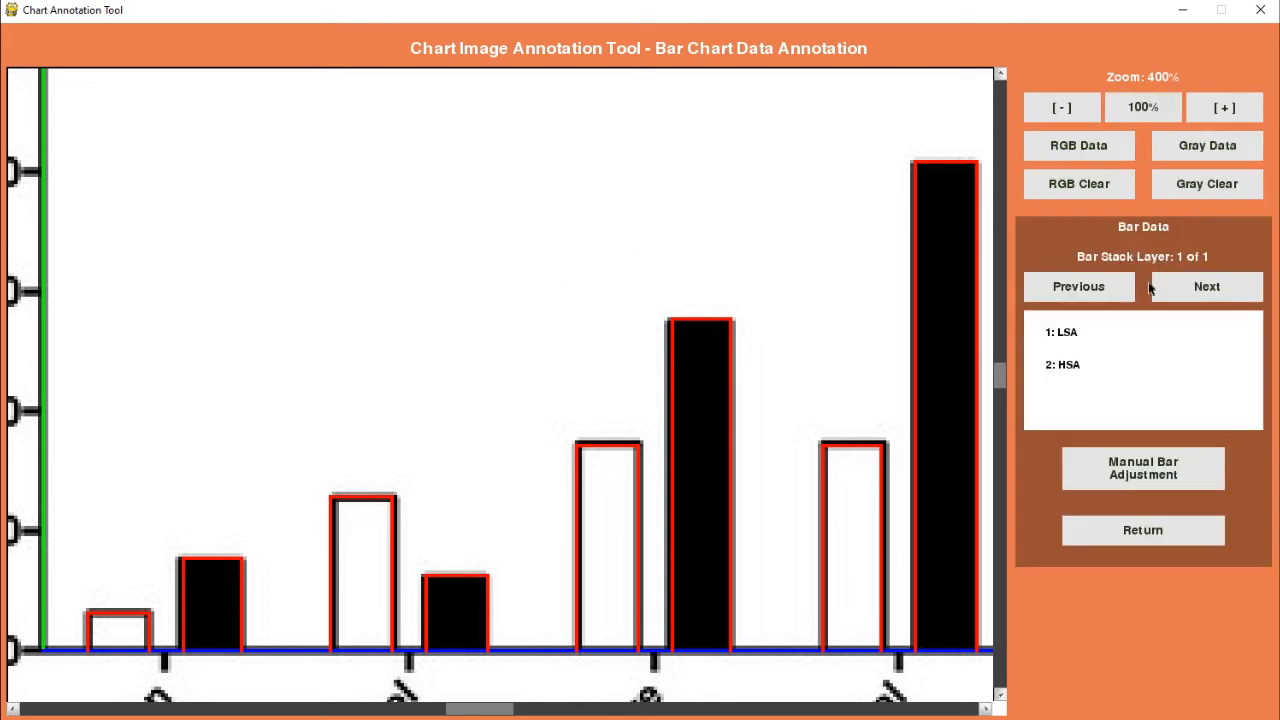
click(1178, 286)
click(1092, 288)
click(1060, 333)
Step: Check the bar outlines against the whole chart at 175% zoom, alternating between the RGB view with and without annotations
scroll(368, 380, down, 2)
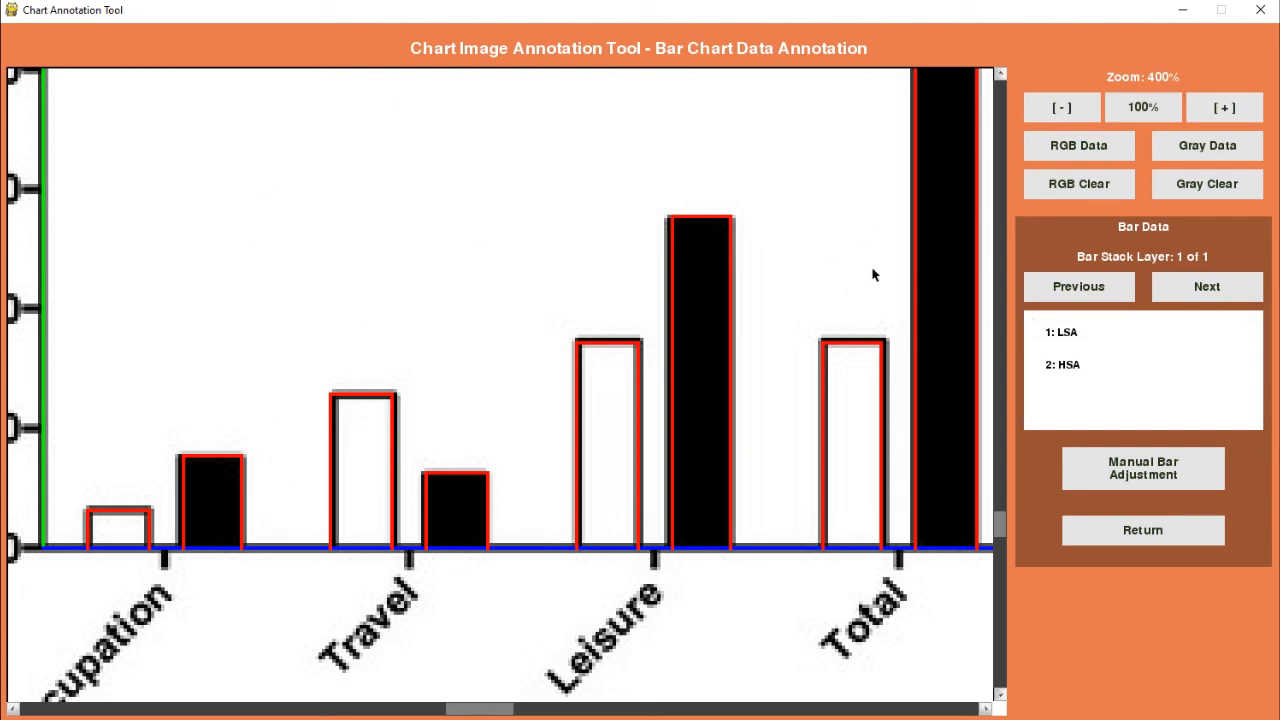
click(1141, 104)
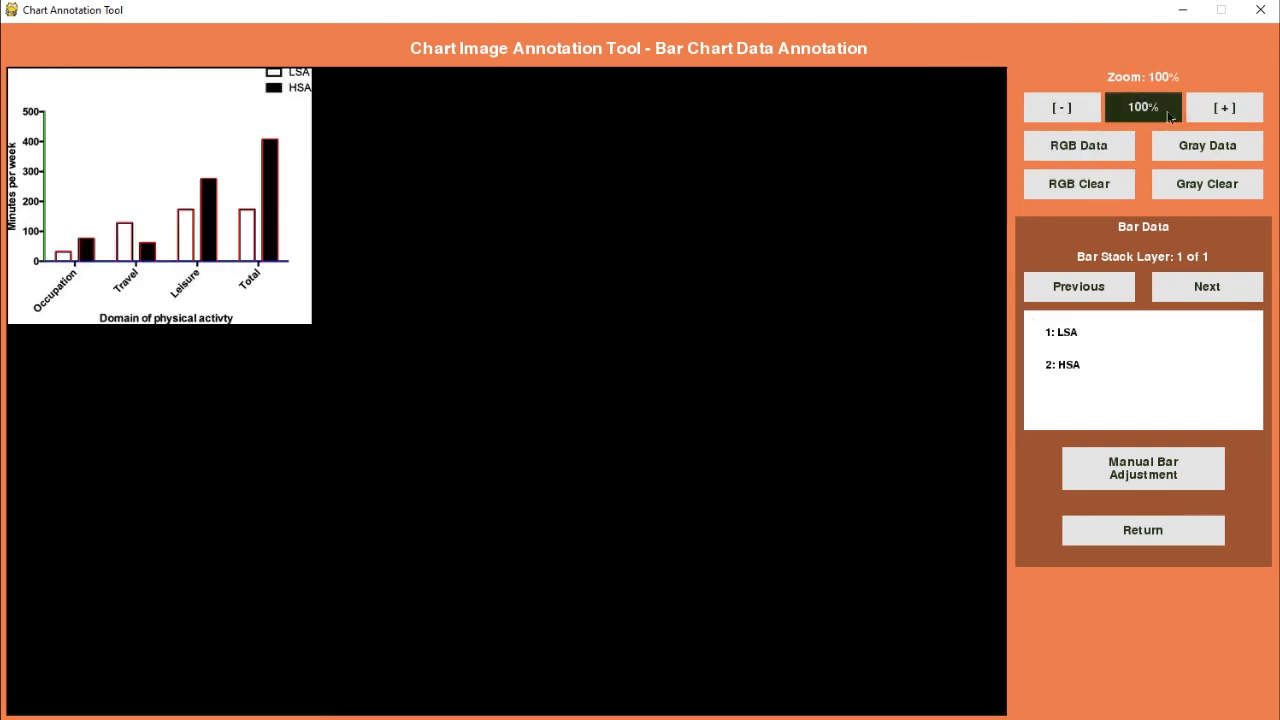
click(1250, 118)
click(1250, 118)
click(1250, 118)
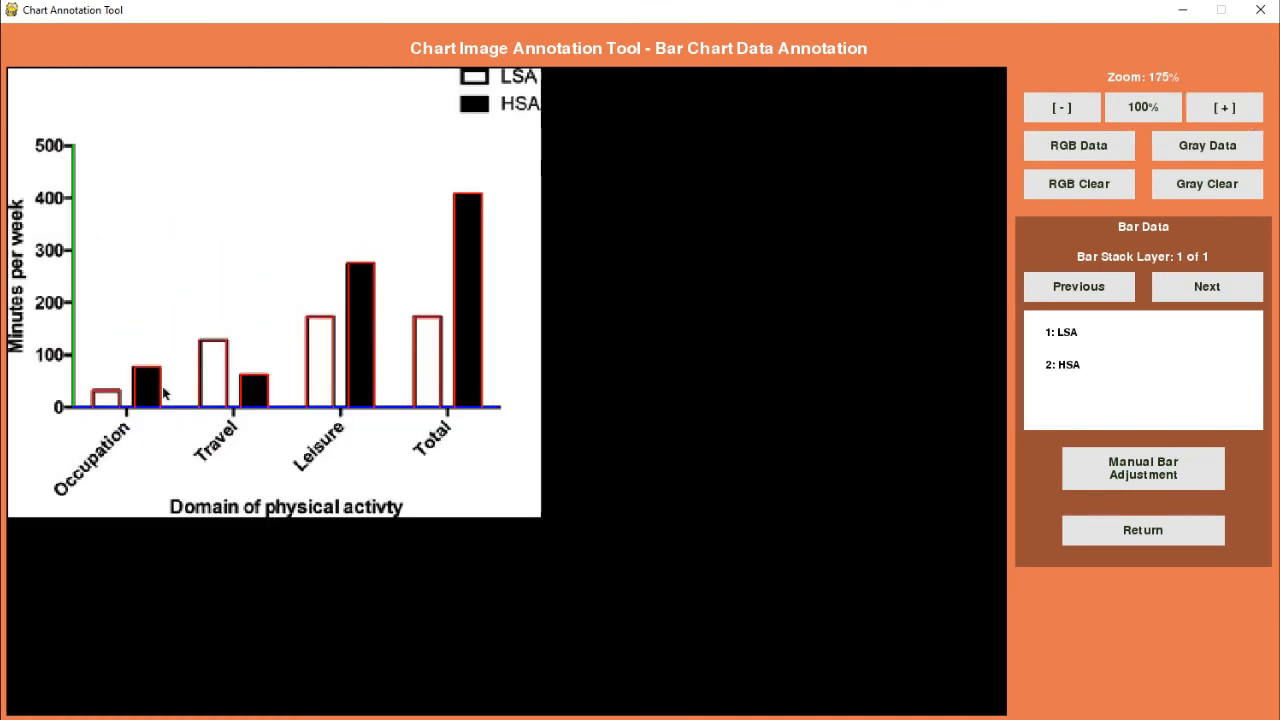
click(1119, 186)
click(1117, 154)
click(1107, 196)
click(1100, 150)
click(1095, 188)
click(1099, 150)
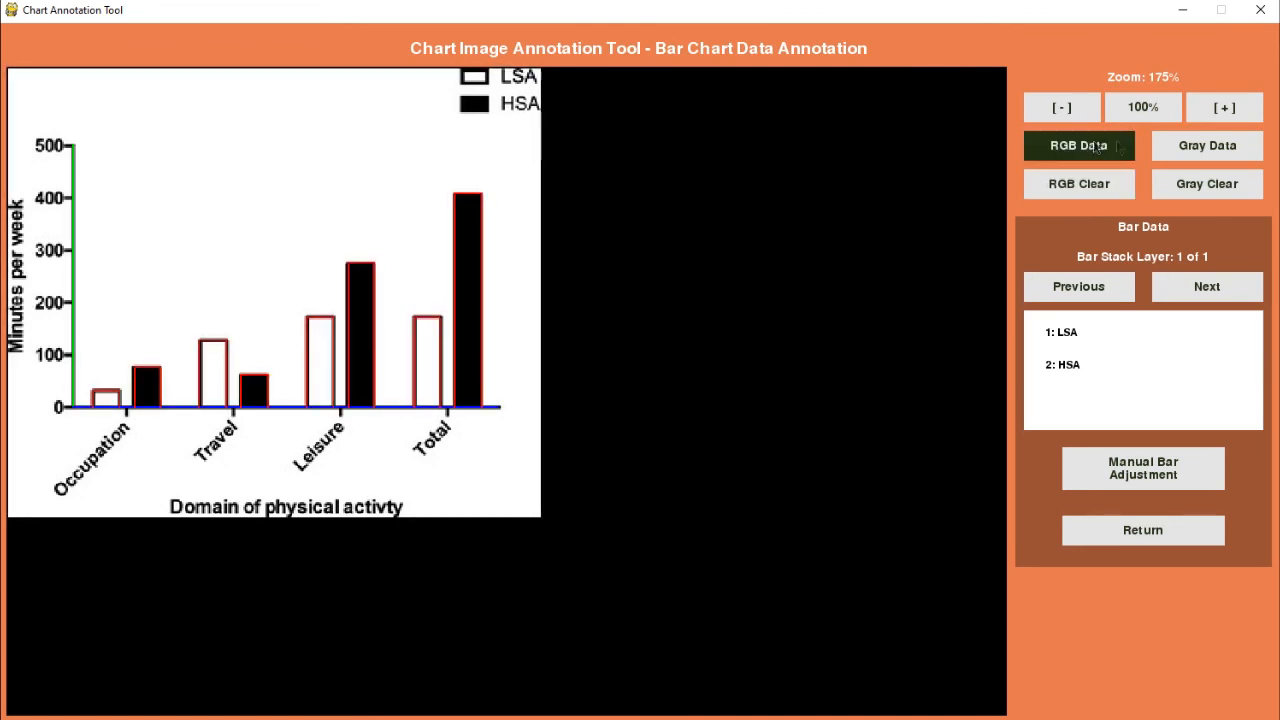
Step: Leave the bar data, accept the bar chart data annotation, and open the chart axes annotation
click(1143, 540)
click(1080, 532)
click(1080, 535)
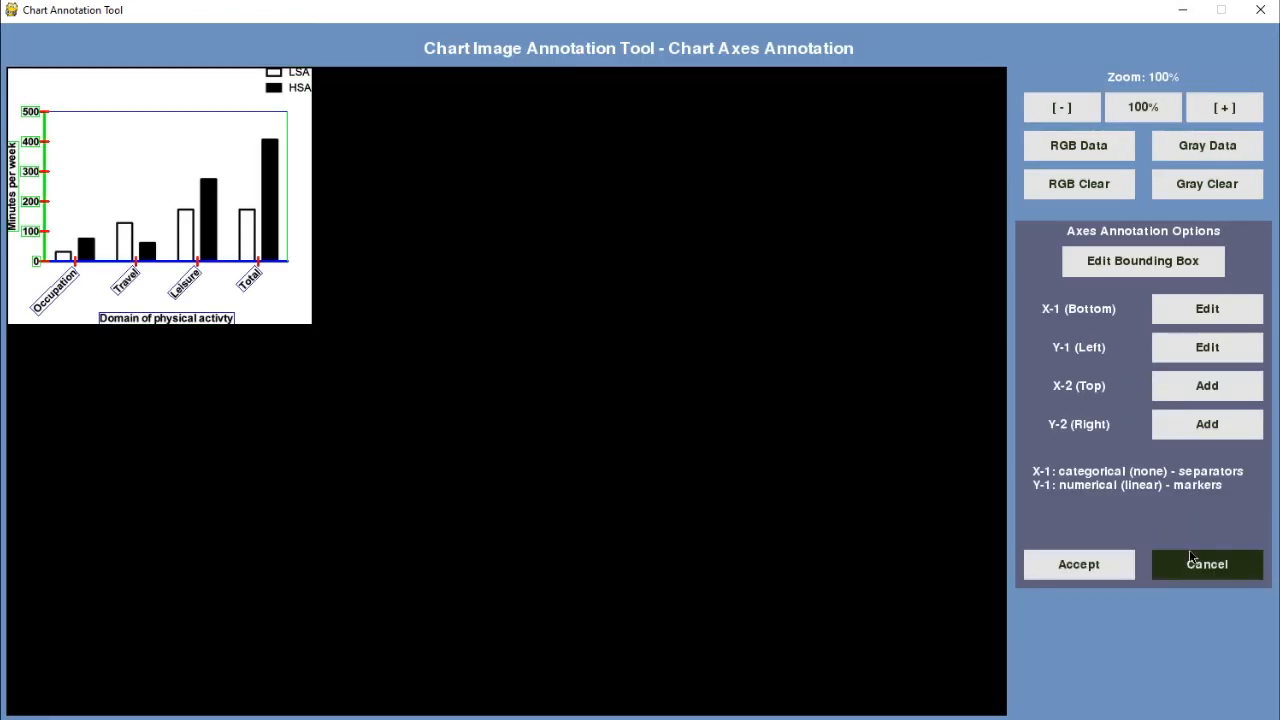